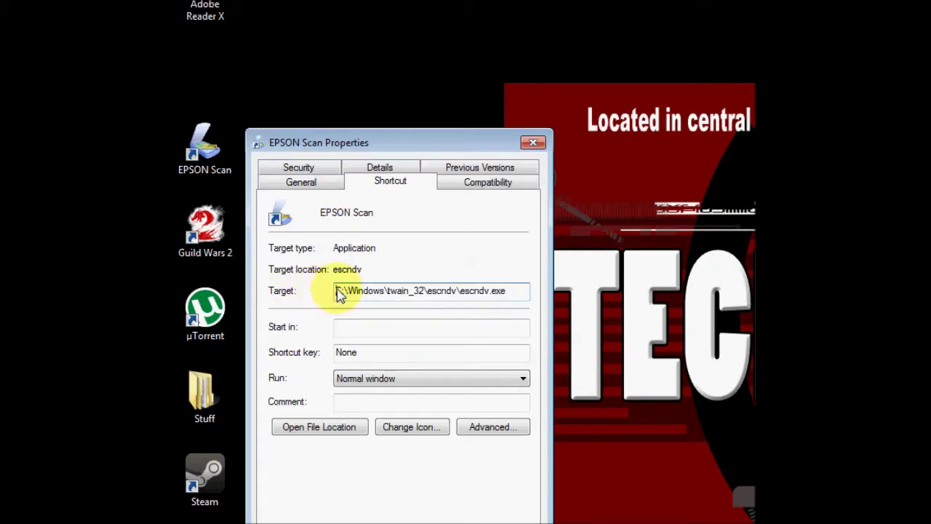
- Examine the EPSON Scan shortcut's target path and its compatibility settings, and close the properties
drag(337, 291, 343, 291)
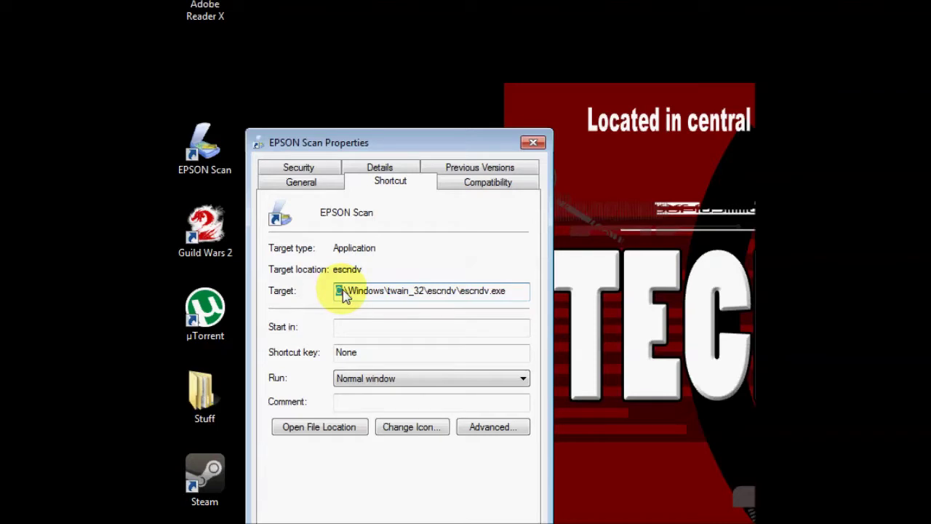
drag(347, 291, 501, 292)
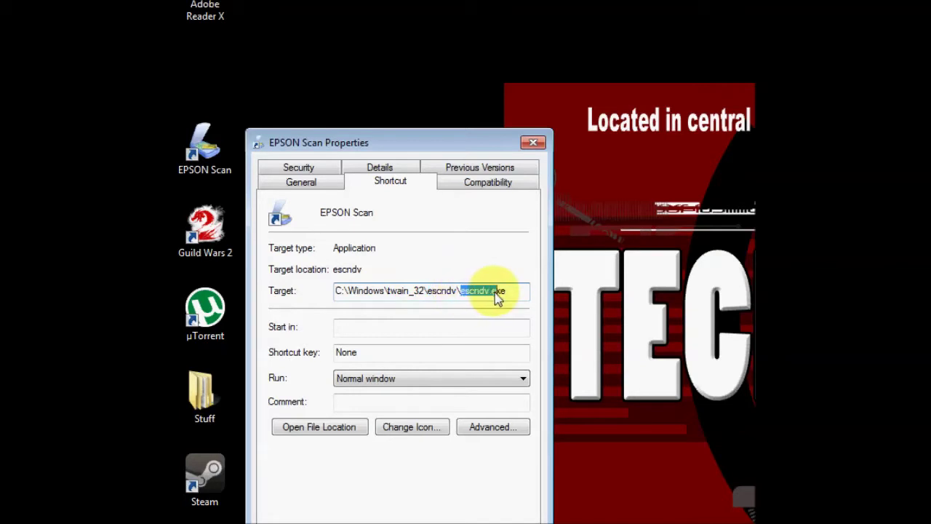
click(480, 187)
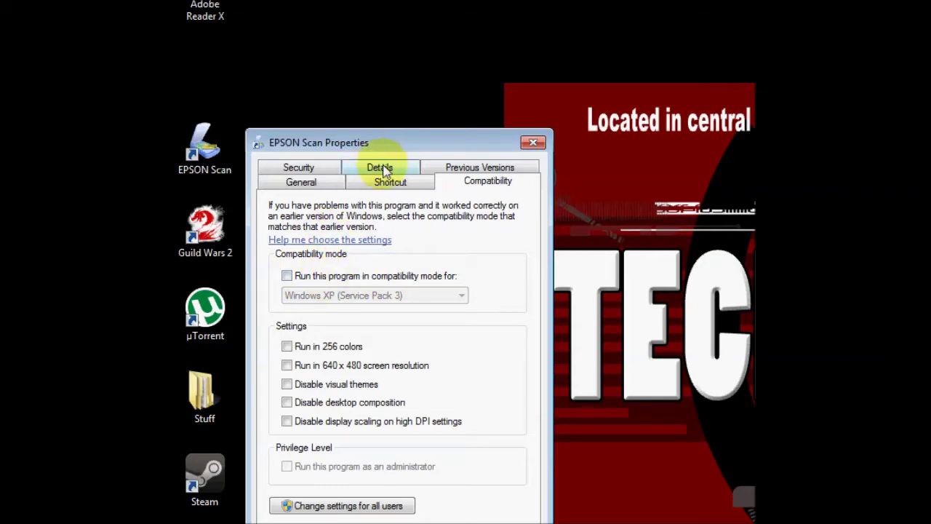
drag(381, 150, 418, 150)
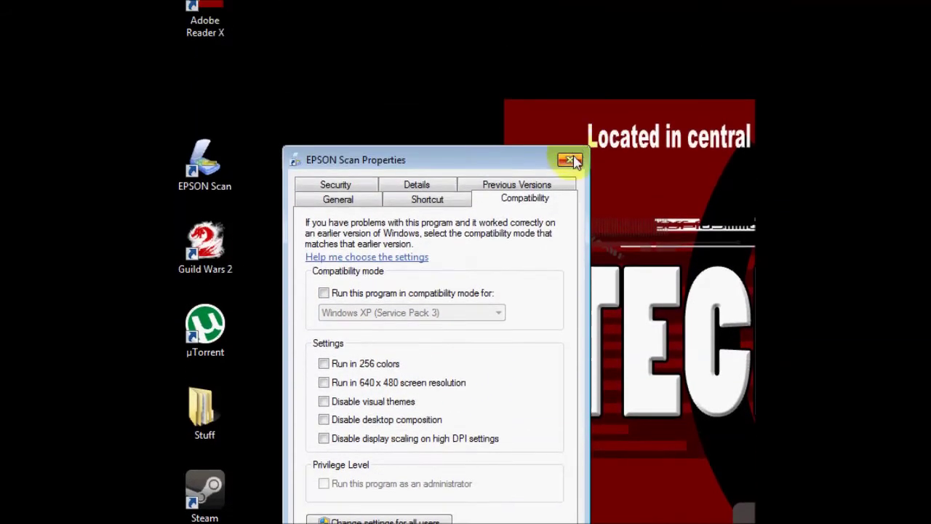
click(570, 78)
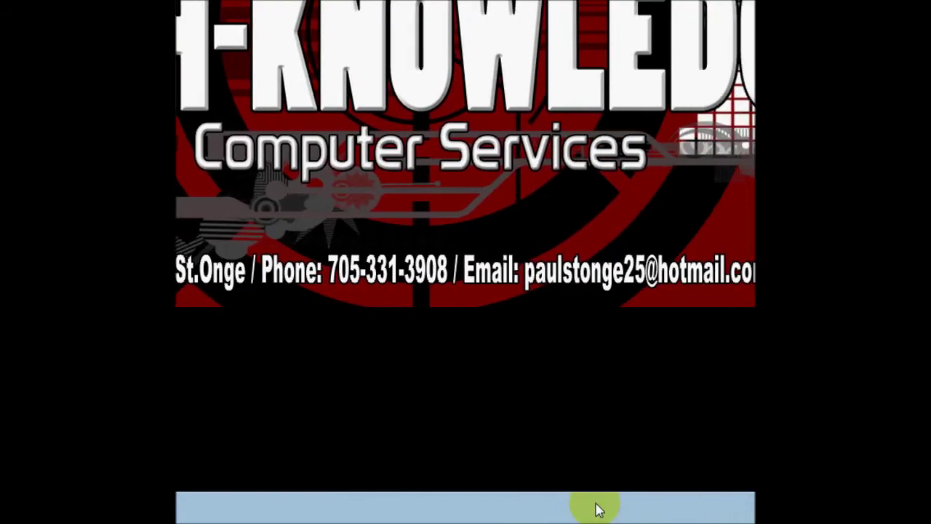
- Start Windows Task Manager and display its network activity graph
right_click(730, 509)
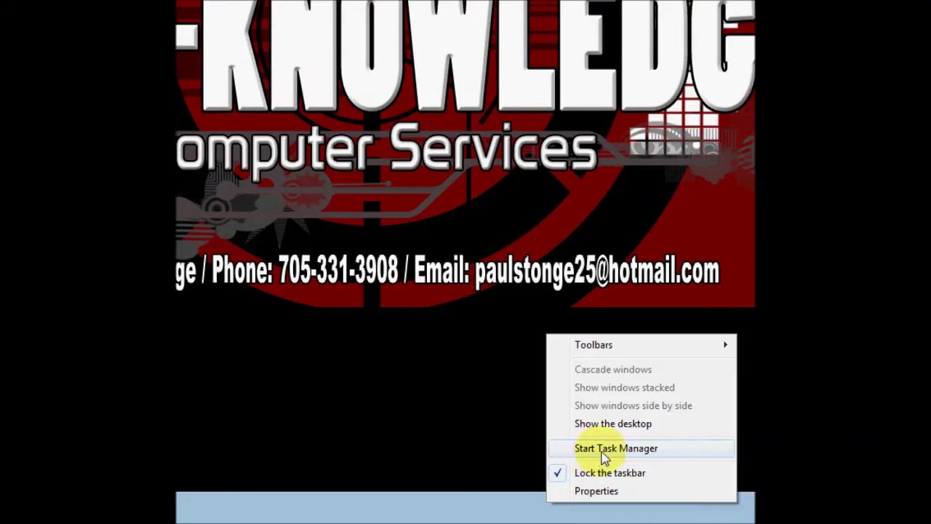
mouse_move(596, 356)
click(600, 449)
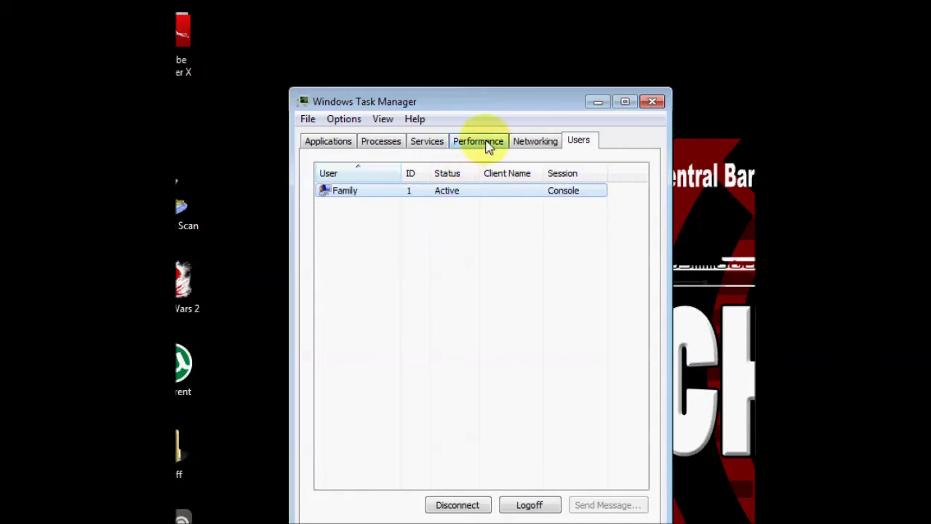
click(520, 145)
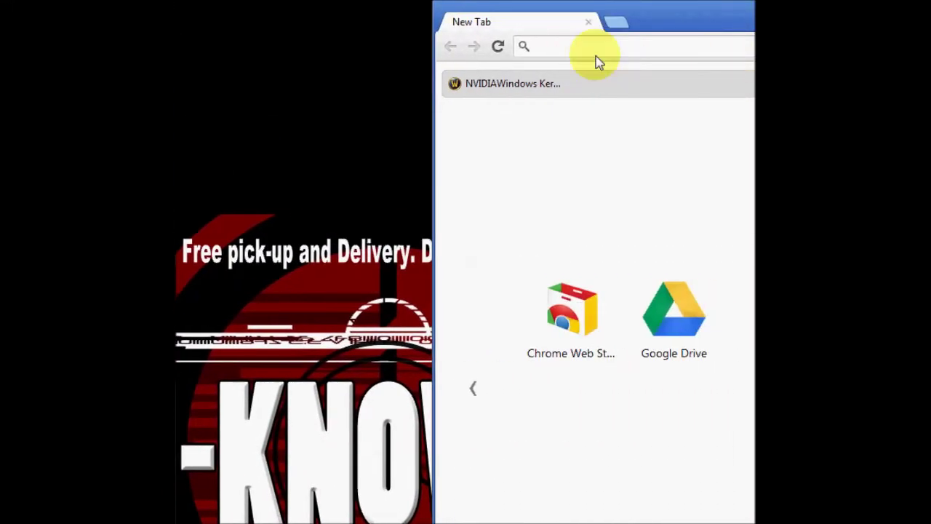
- Switch to Chrome and load yahoo.com followed by facebook.com to generate network traffic
text(yahoo.com)
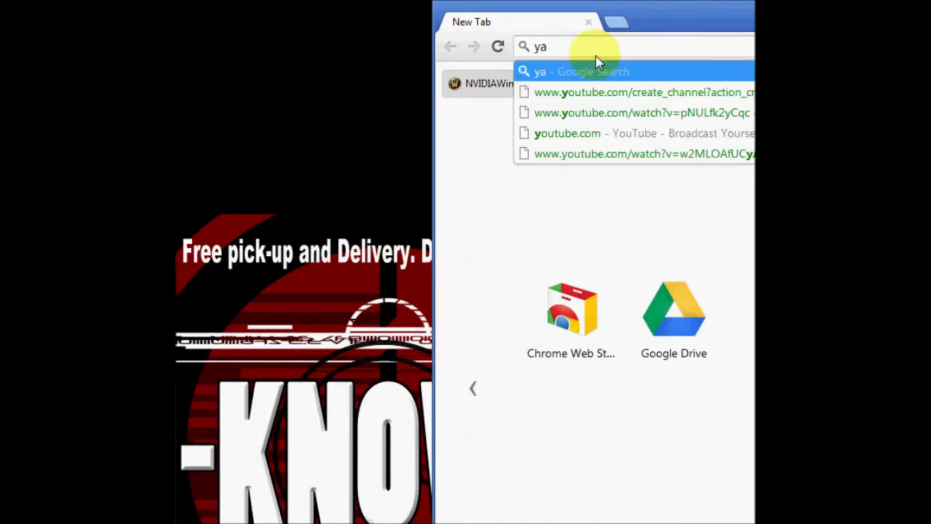
key(Return)
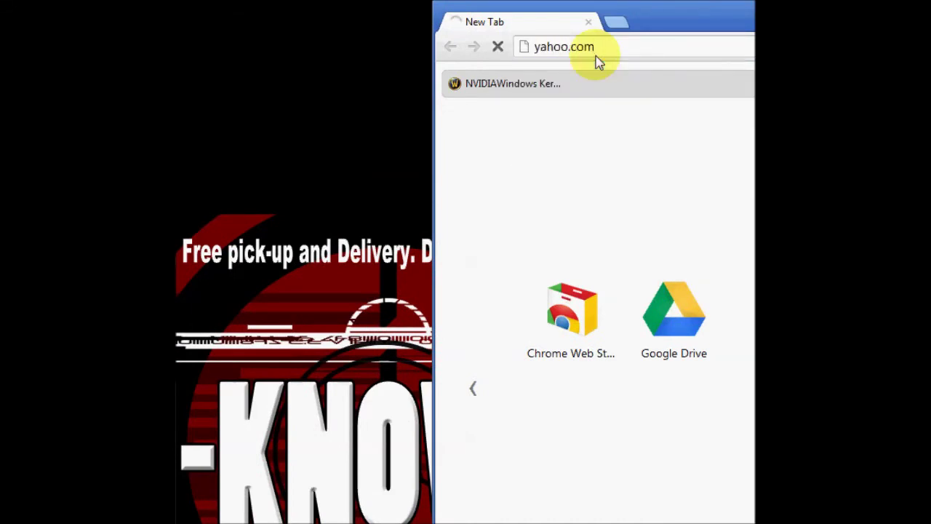
click(634, 48)
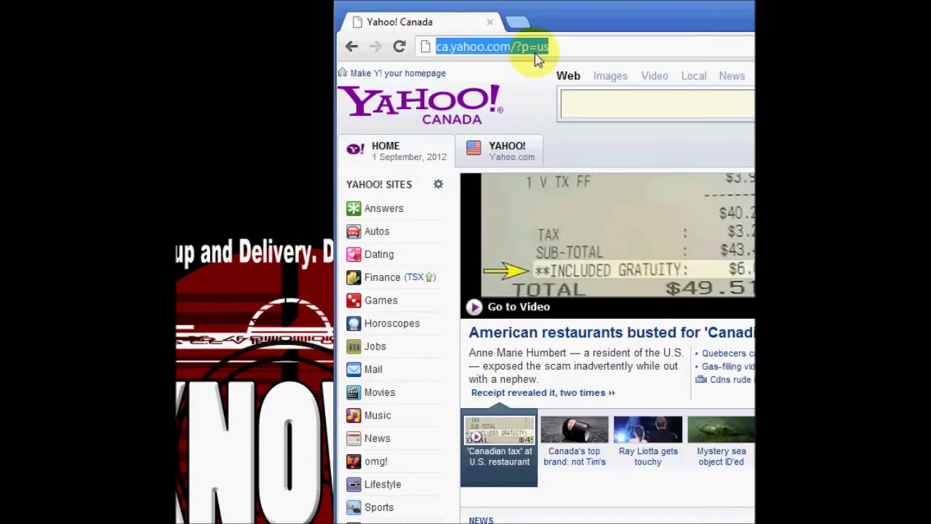
text(facebook.com)
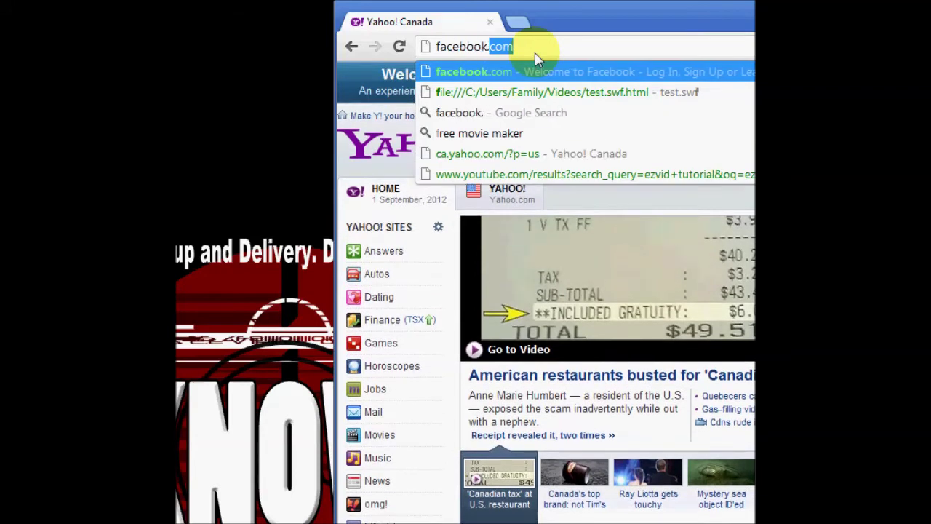
key(Return)
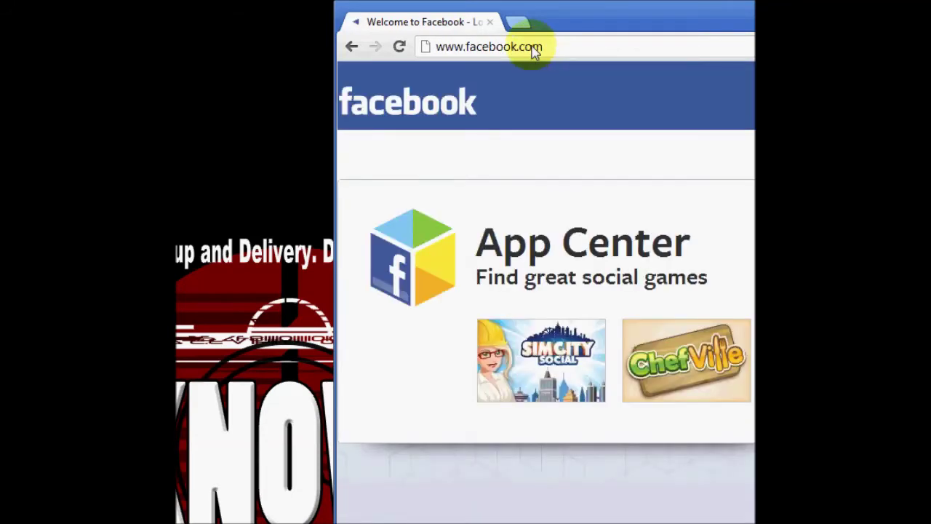
- Load myspace.com in the same browser tab, and close the tab
click(561, 51)
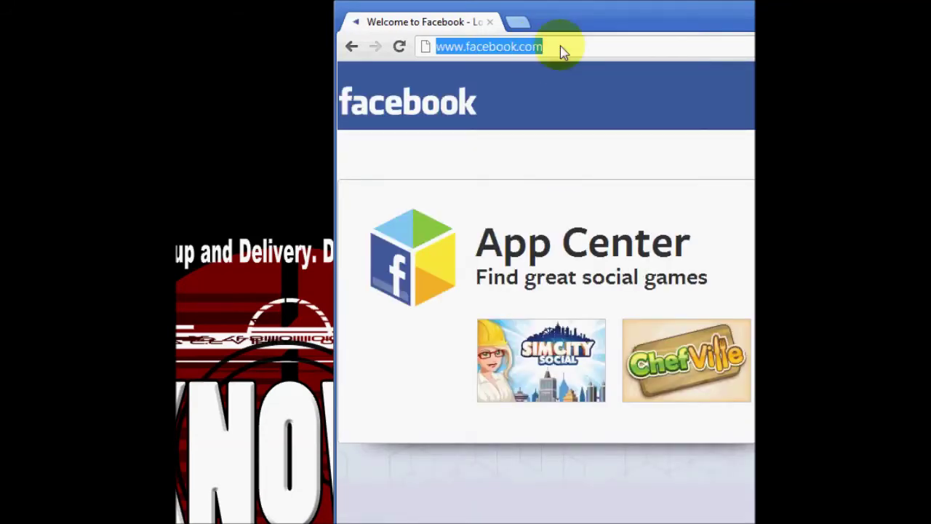
text(myspace.)
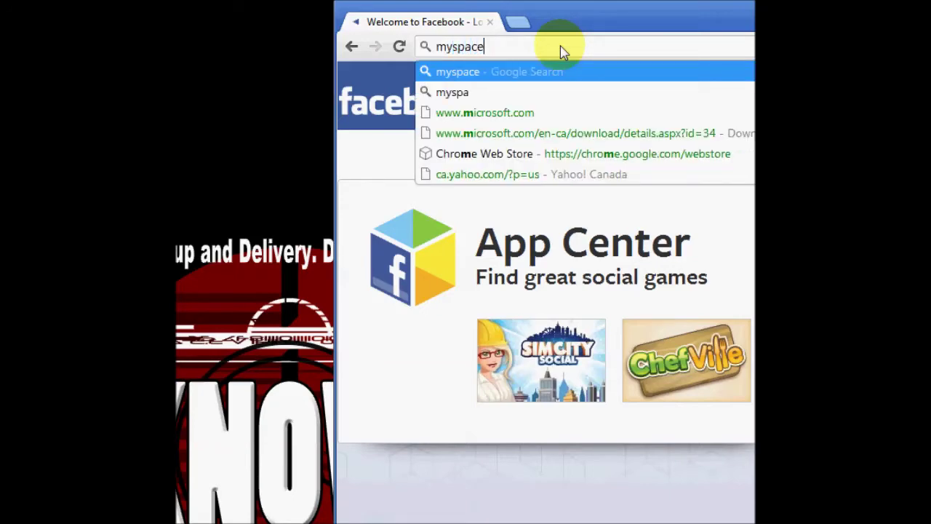
text(co)
key(Return)
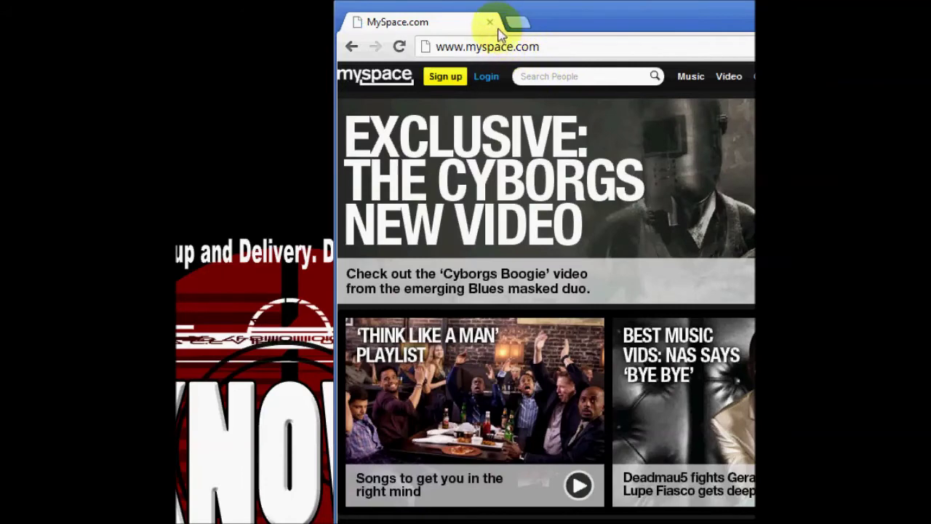
click(490, 22)
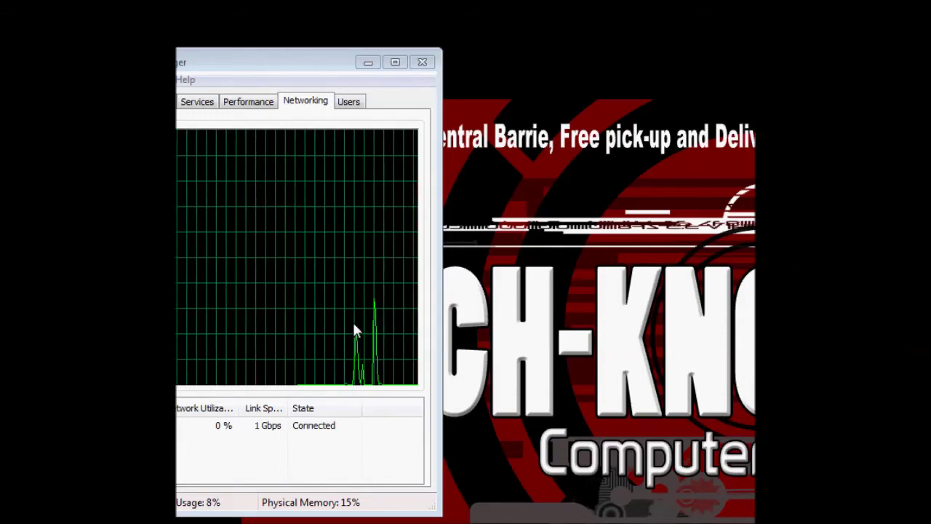
- Check the CPU and memory usage history, and look through the running services with the Name column widened
click(256, 103)
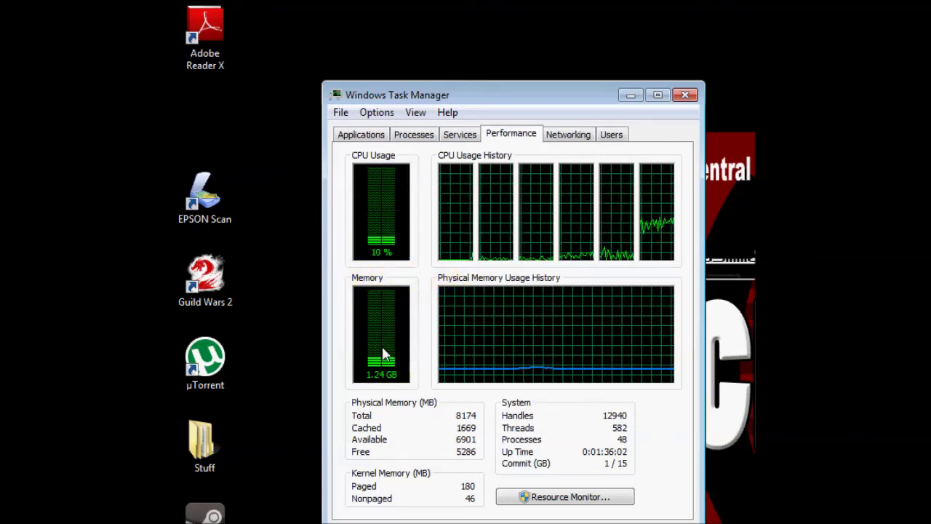
click(365, 309)
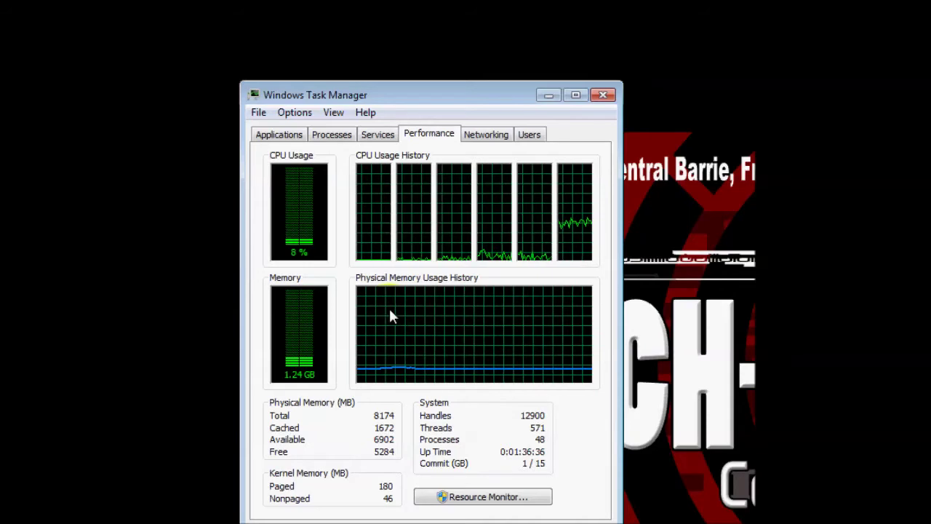
click(379, 135)
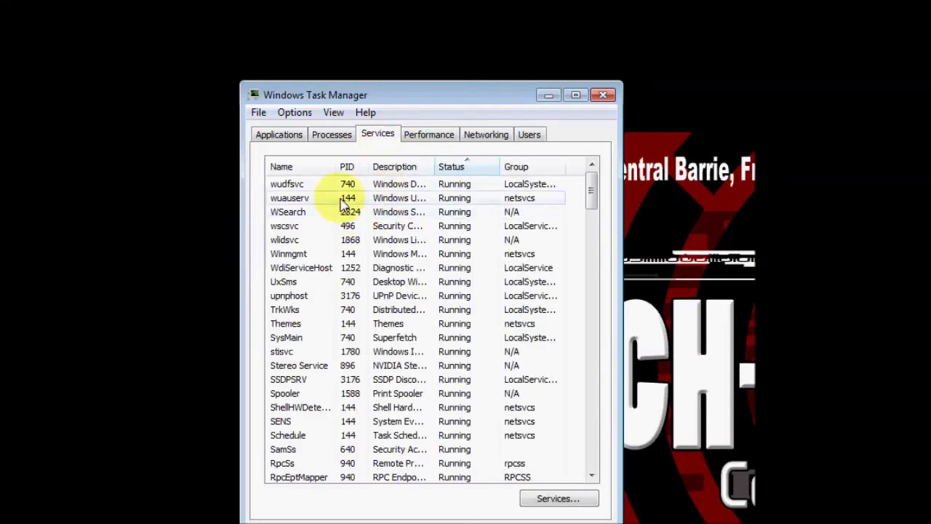
drag(337, 167, 355, 168)
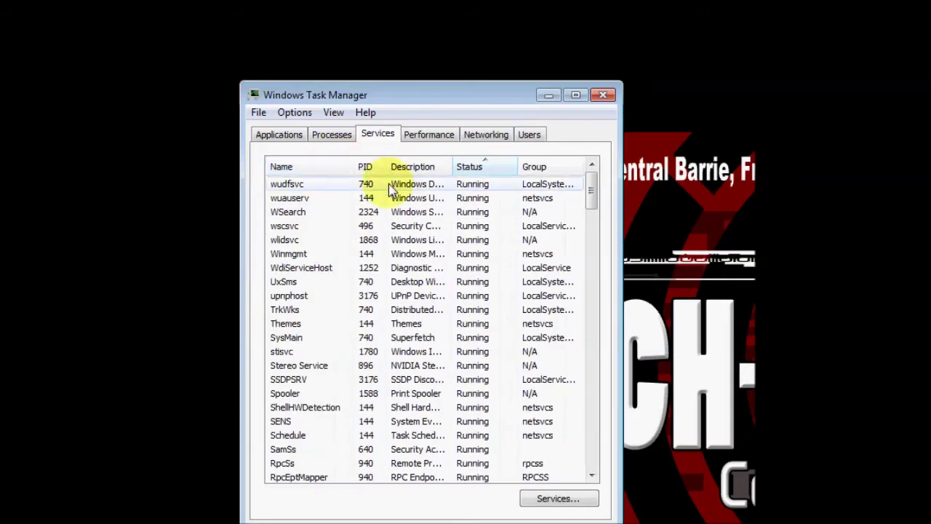
drag(578, 194, 580, 201)
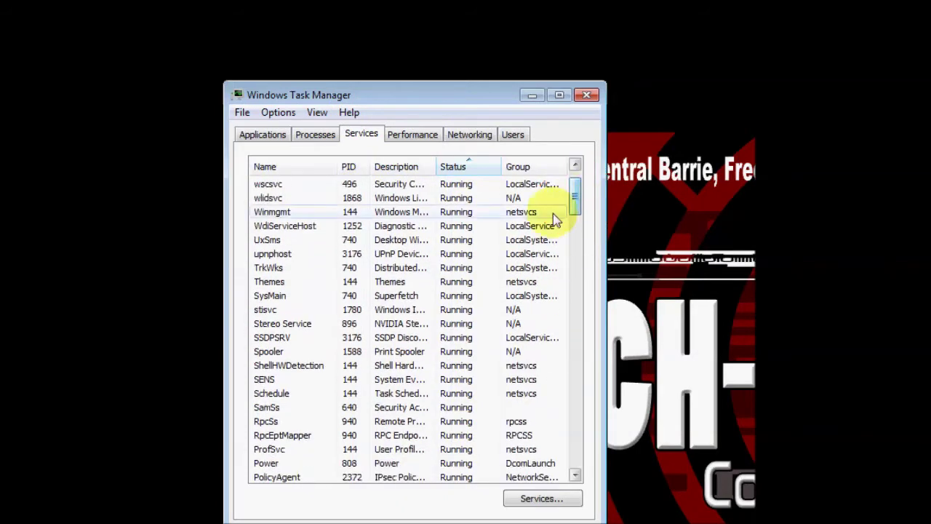
scroll(357, 254, down, 2)
scroll(357, 258, up, 3)
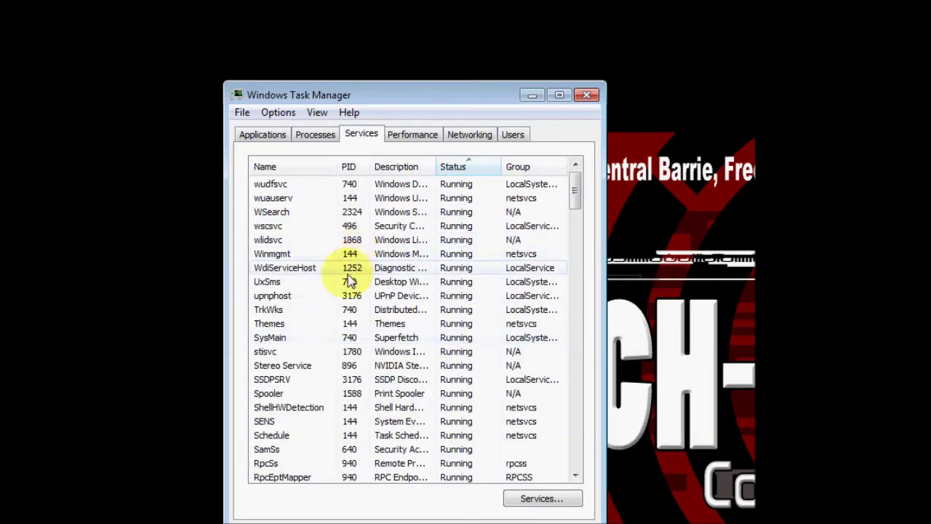
drag(339, 170, 346, 173)
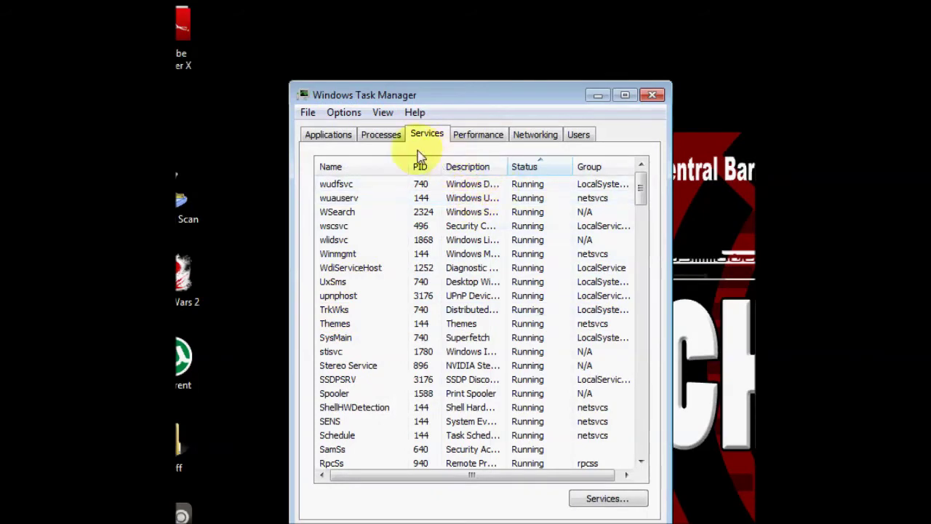
- Display the list of processes and widen its Image Name column
click(393, 140)
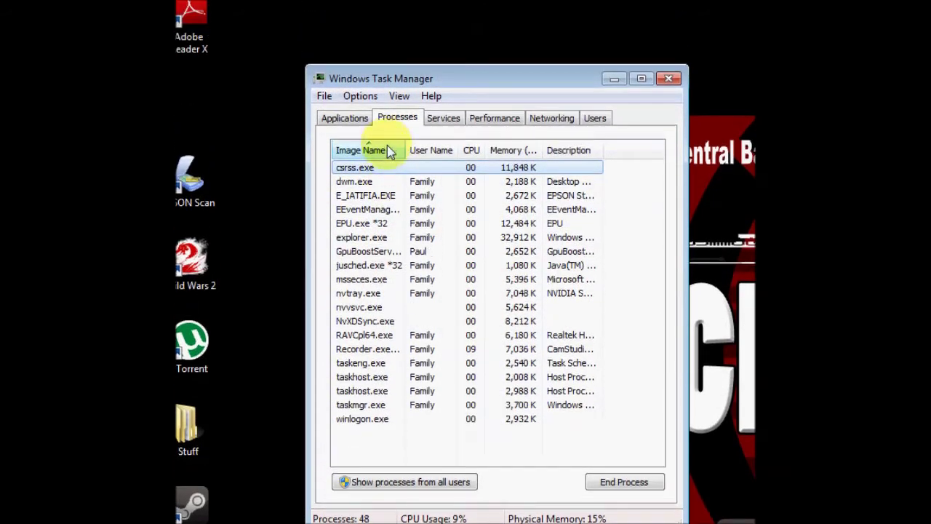
drag(406, 152, 430, 153)
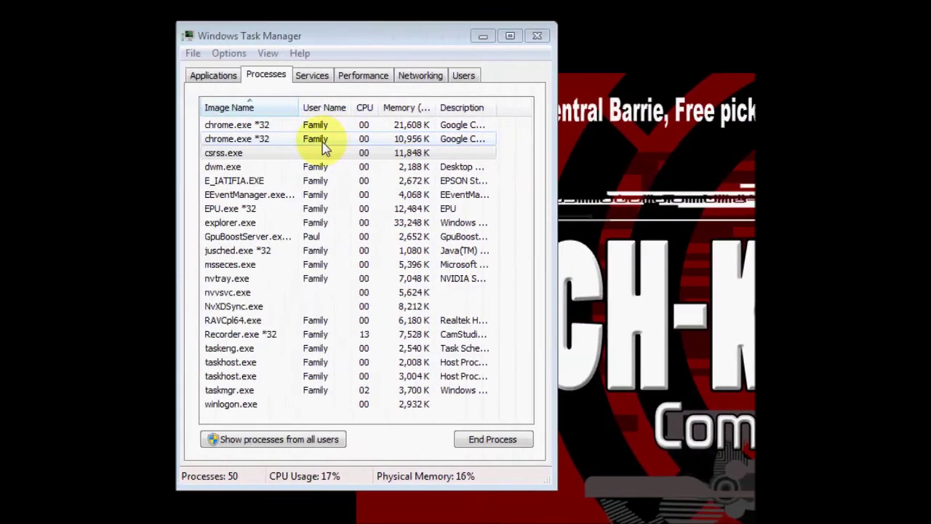
- Try to select both chrome.exe *32 processes at the same time
click(334, 138)
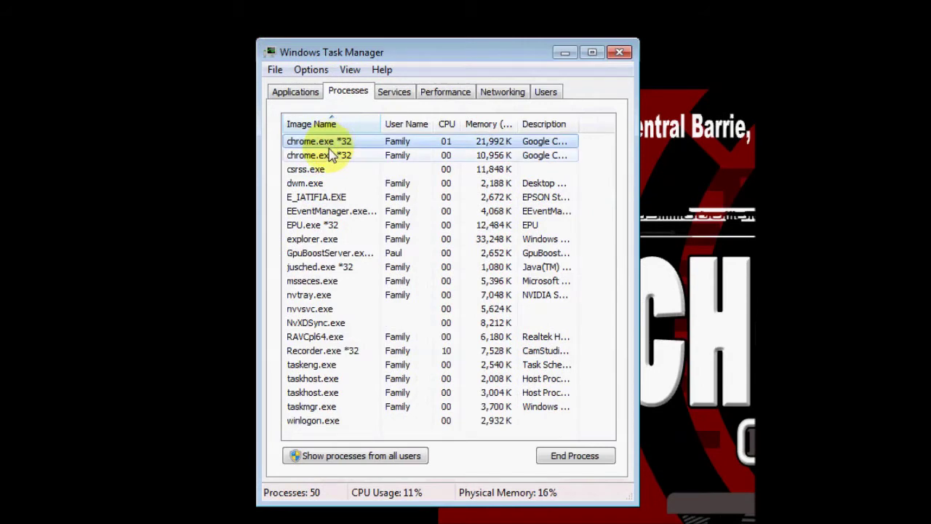
key(Up)
click(334, 155)
click(339, 140)
click(337, 154)
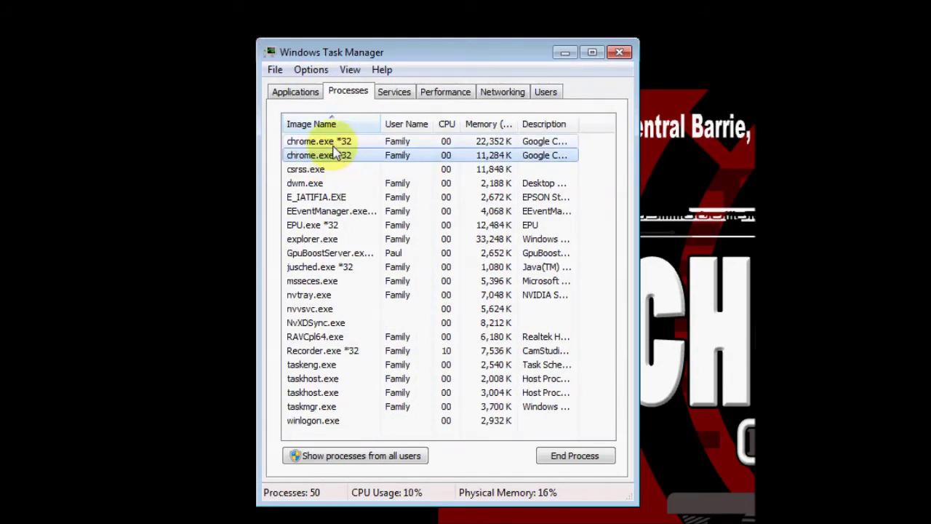
click(334, 140)
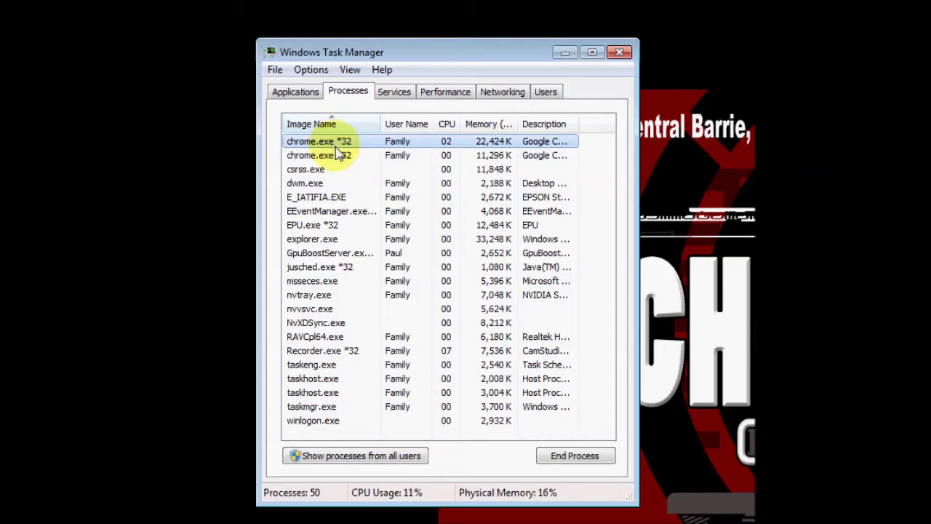
shift+click(337, 154)
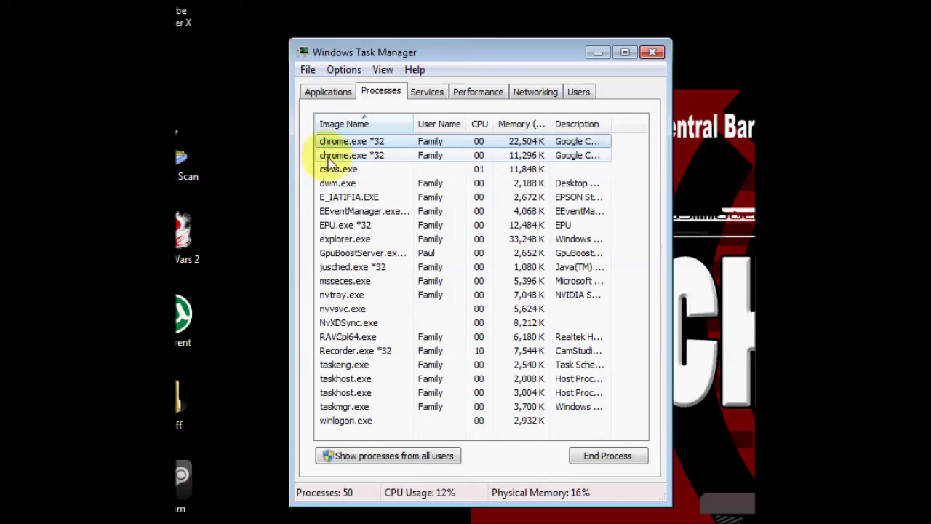
- End the second chrome.exe *32 process in the list and confirm ending it
click(332, 155)
right_click(355, 155)
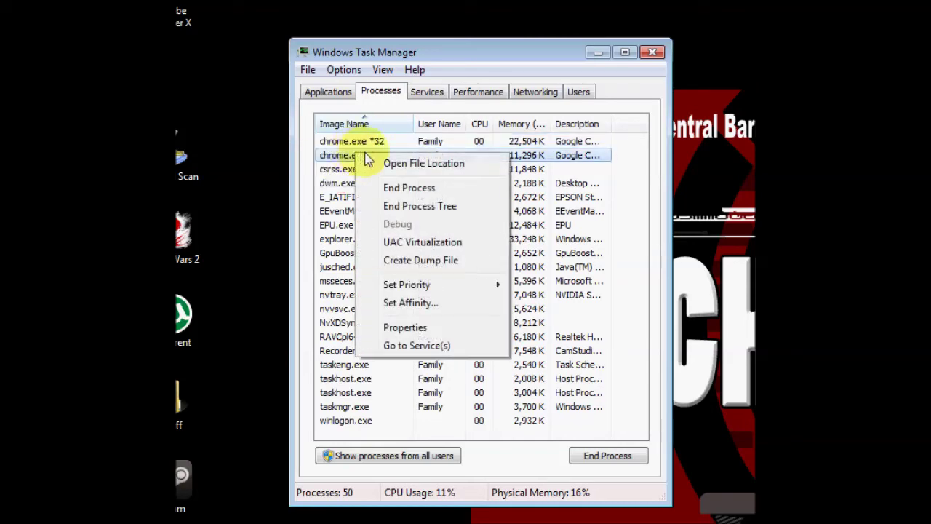
click(419, 191)
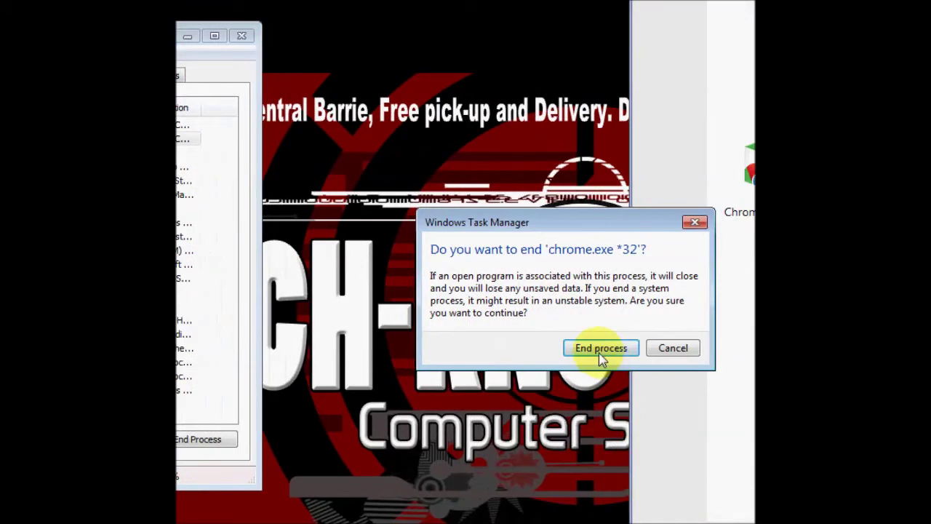
click(600, 349)
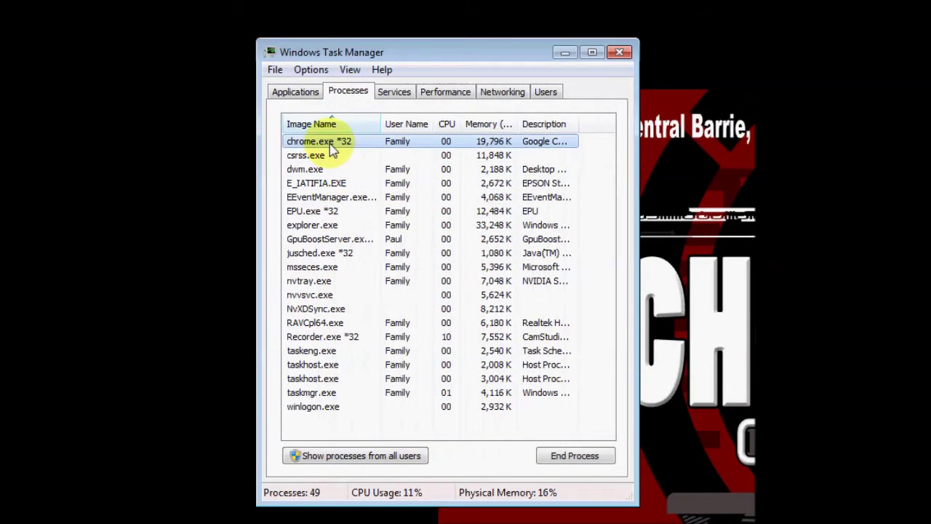
- End the remaining chrome.exe *32 process and confirm ending it
right_click(336, 125)
click(372, 166)
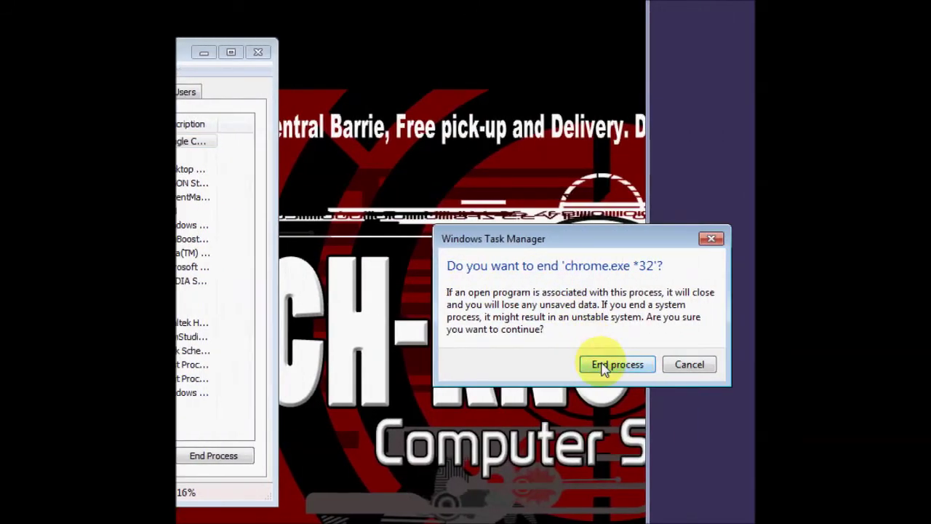
click(602, 366)
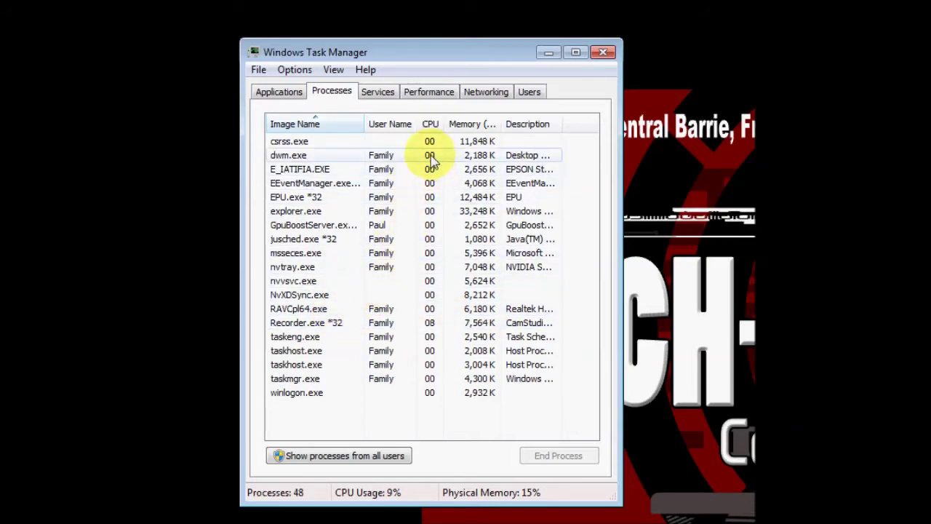
- Review the Flashing task's available actions in the list of running applications and close Task Manager
click(321, 130)
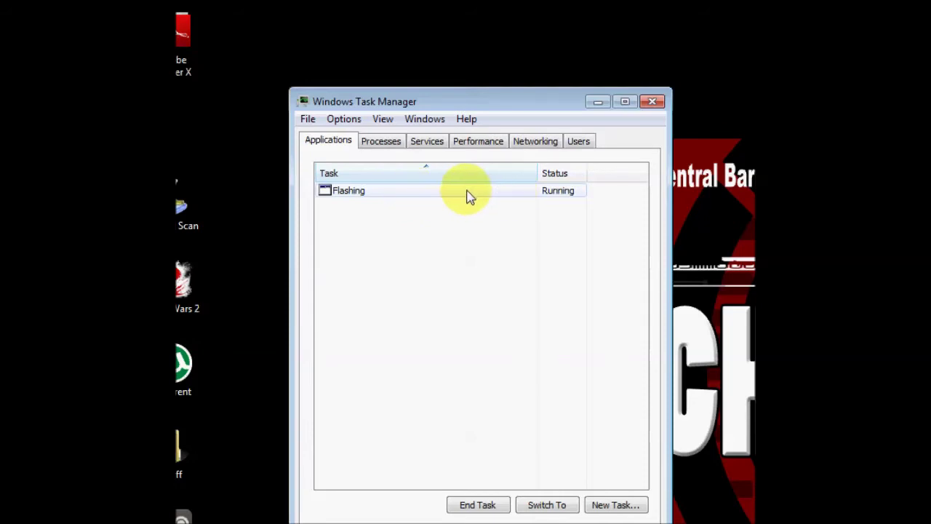
click(391, 193)
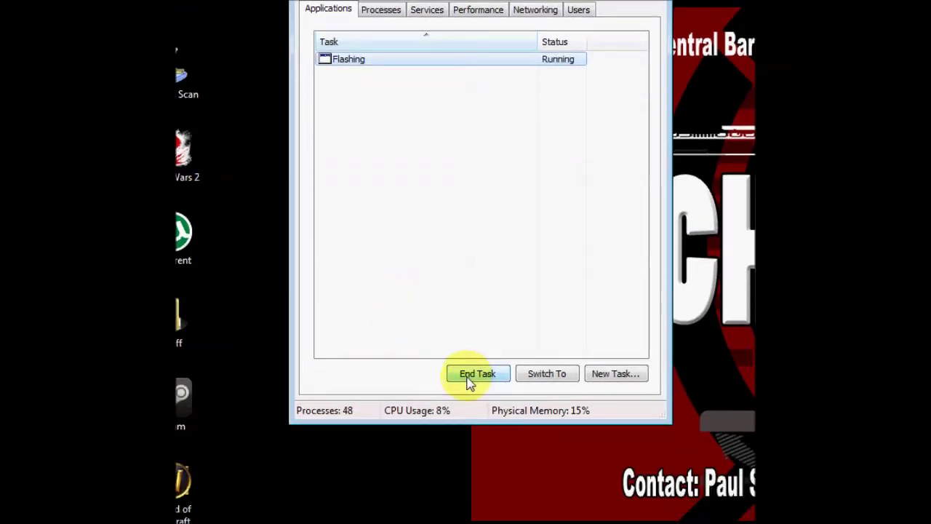
right_click(403, 142)
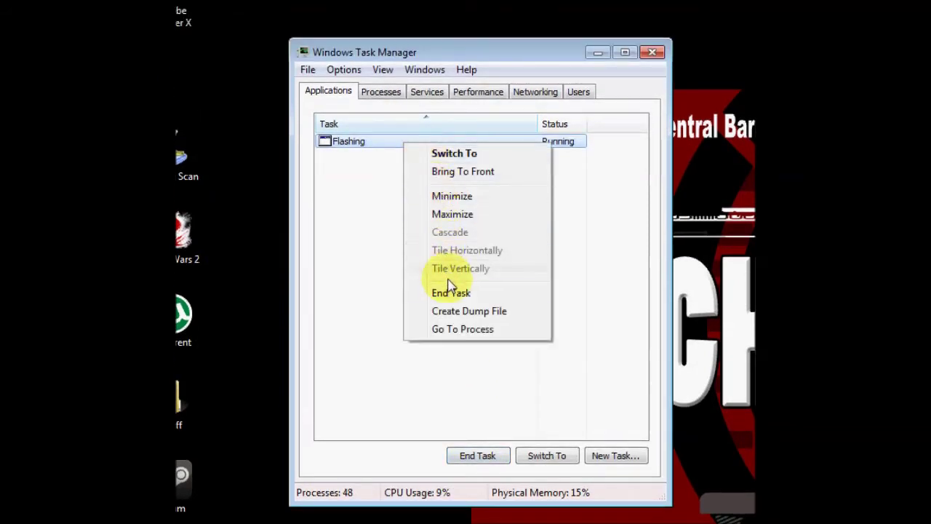
click(388, 284)
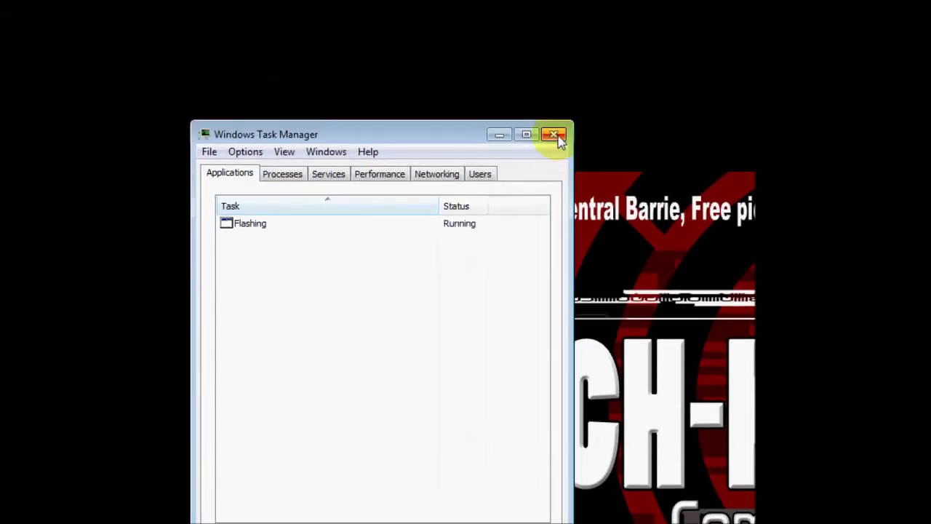
click(652, 51)
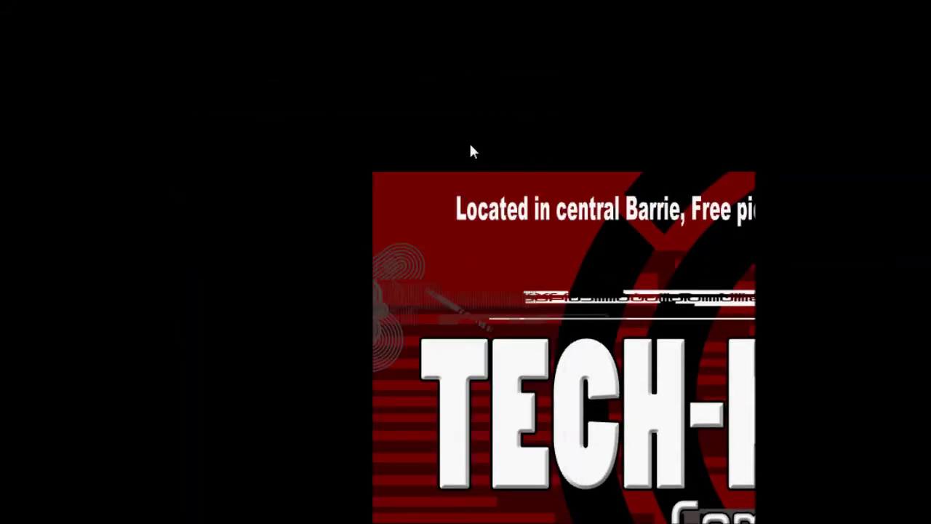
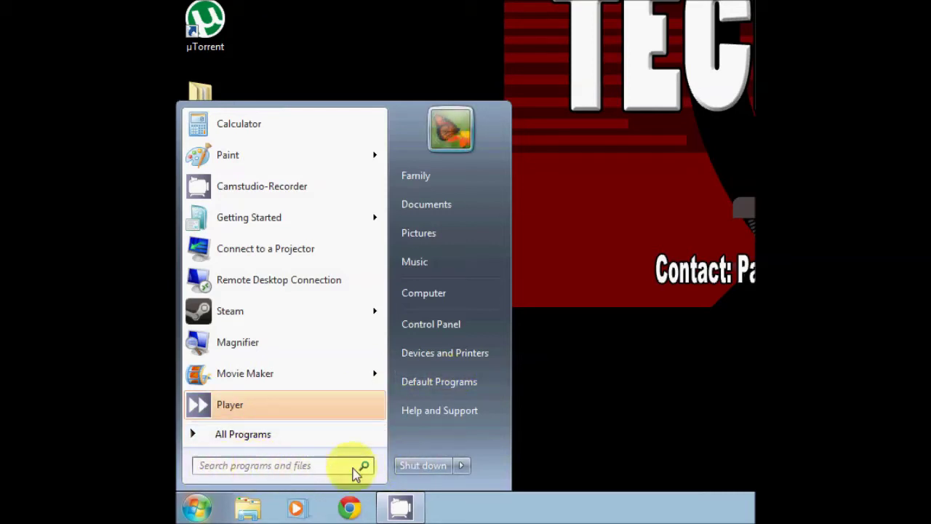
- Search the Start menu for "paint" and for "guild wars"
click(327, 468)
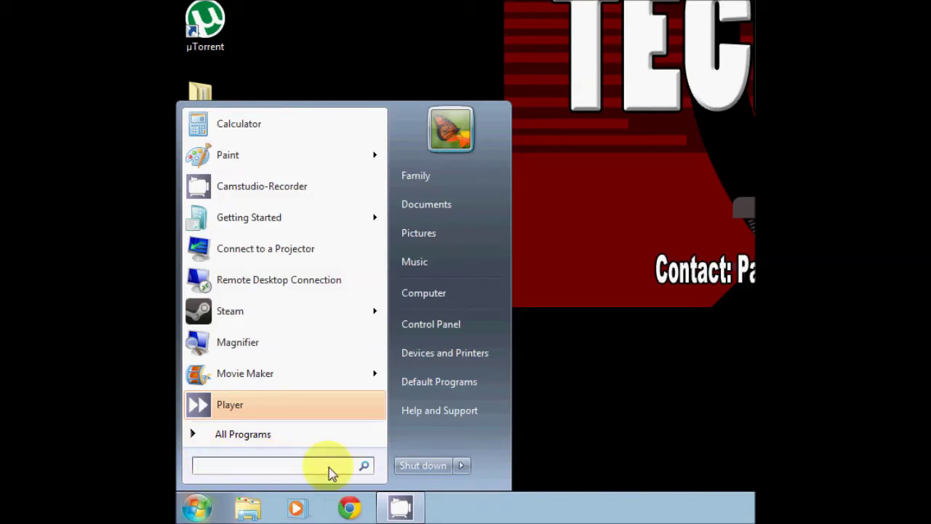
text(paint)
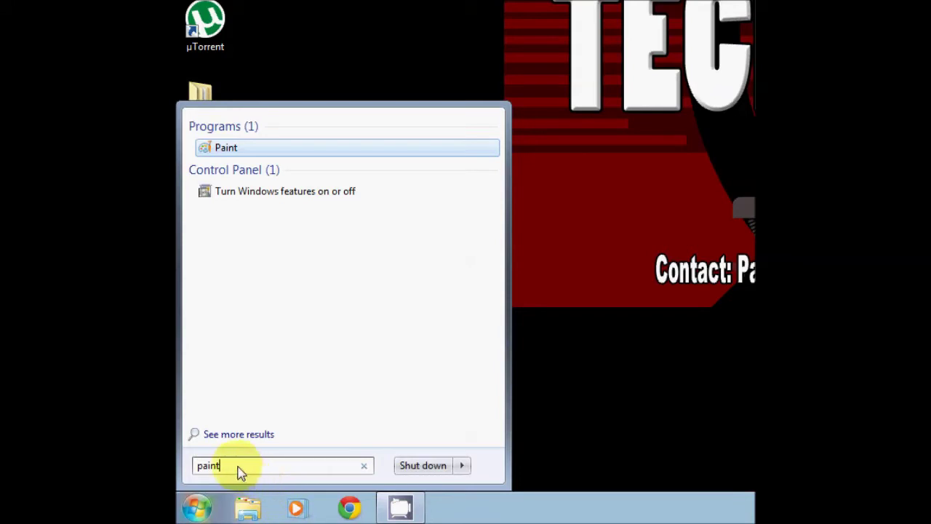
drag(243, 469, 178, 473)
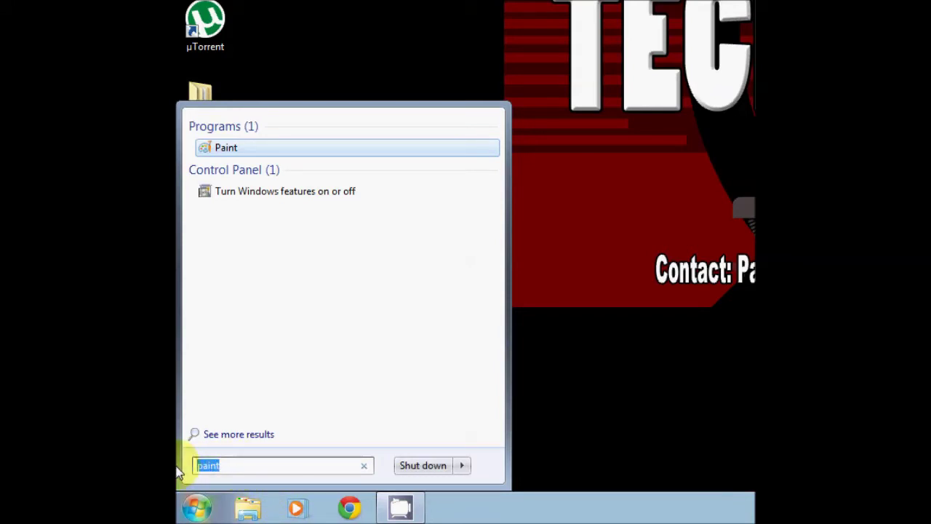
text(guild wars)
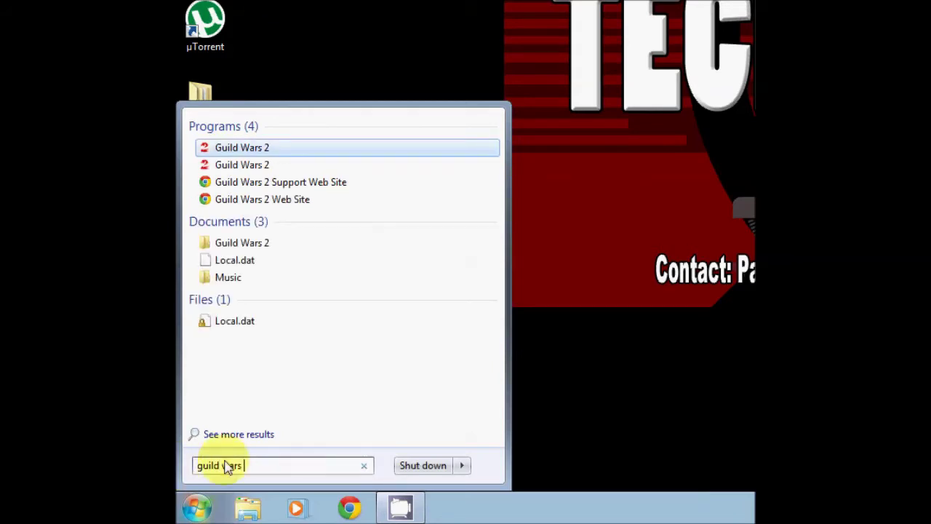
- Search the Start menu for "windows media" and clear the search text
drag(277, 466, 179, 466)
text(wind)
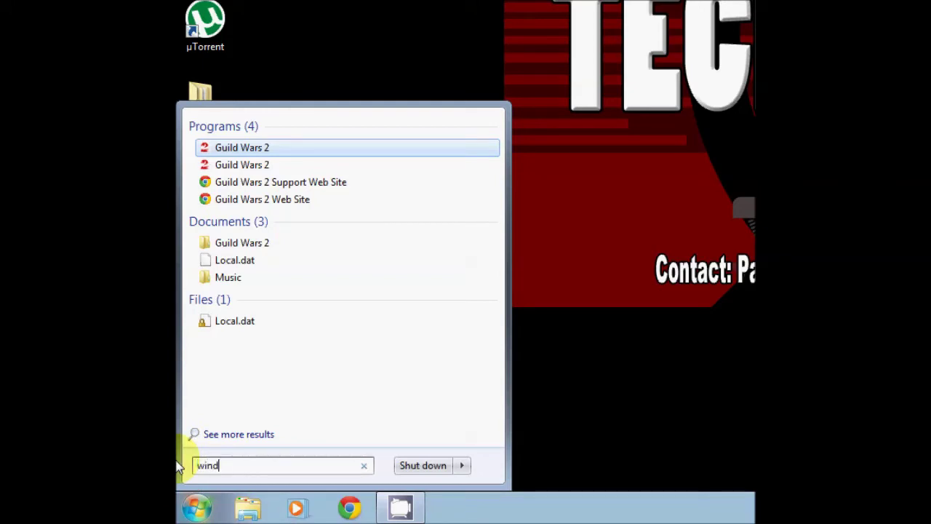
text(ows media)
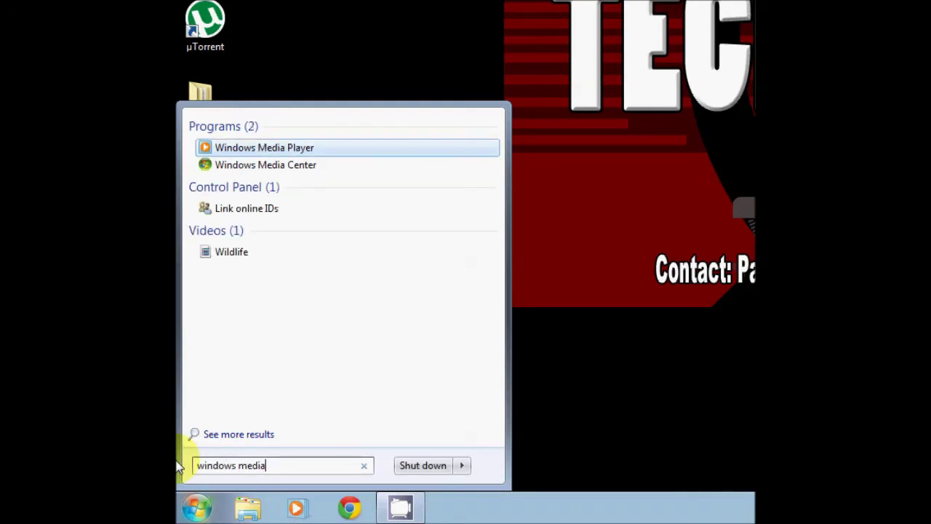
drag(267, 466, 185, 471)
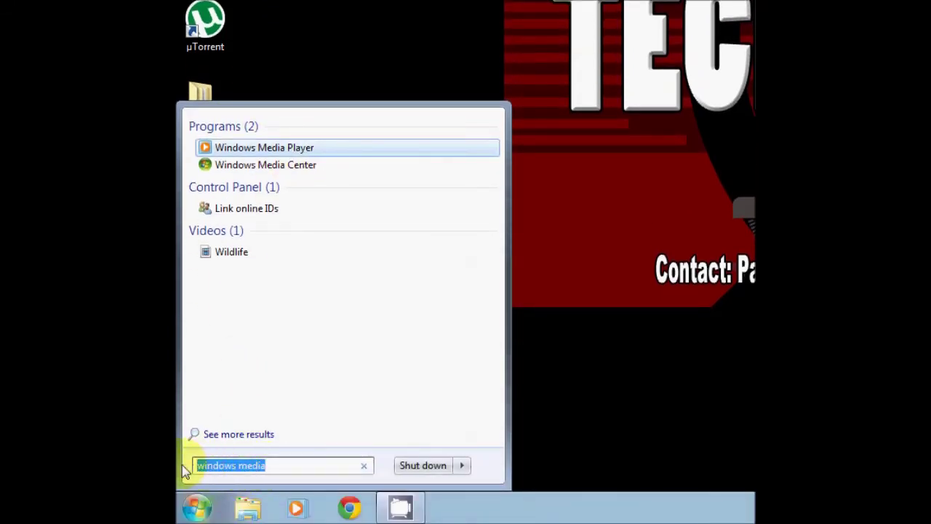
key(BackSpace)
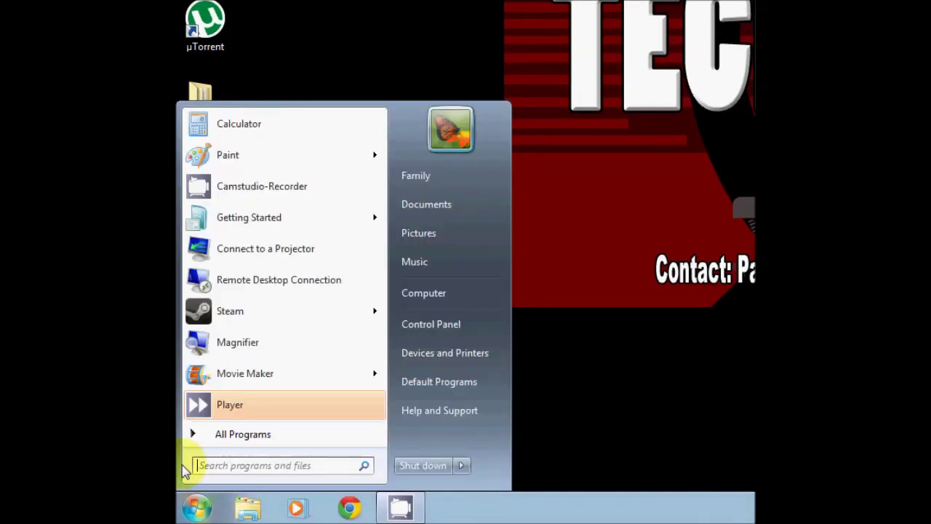
click(264, 471)
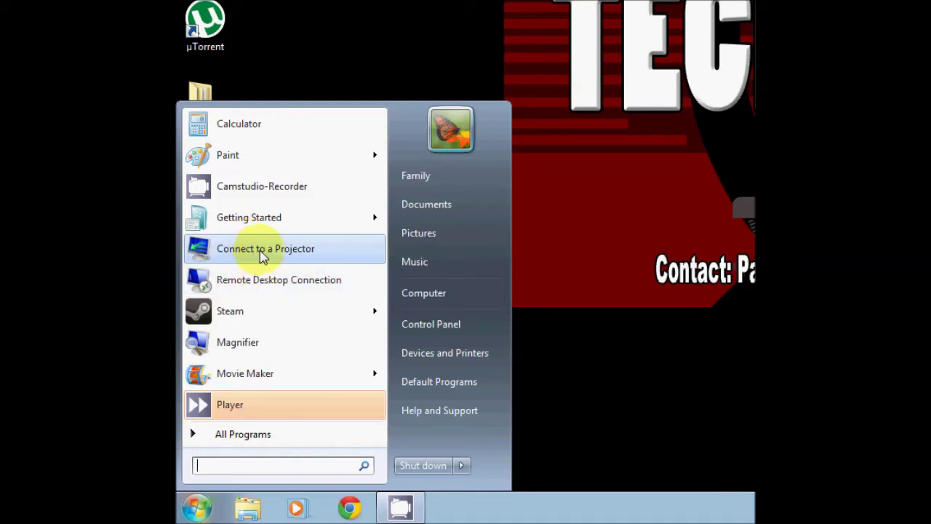
- Remove Connect to a Projector and Remote Desktop Connection from the Start menu's program list
right_click(255, 256)
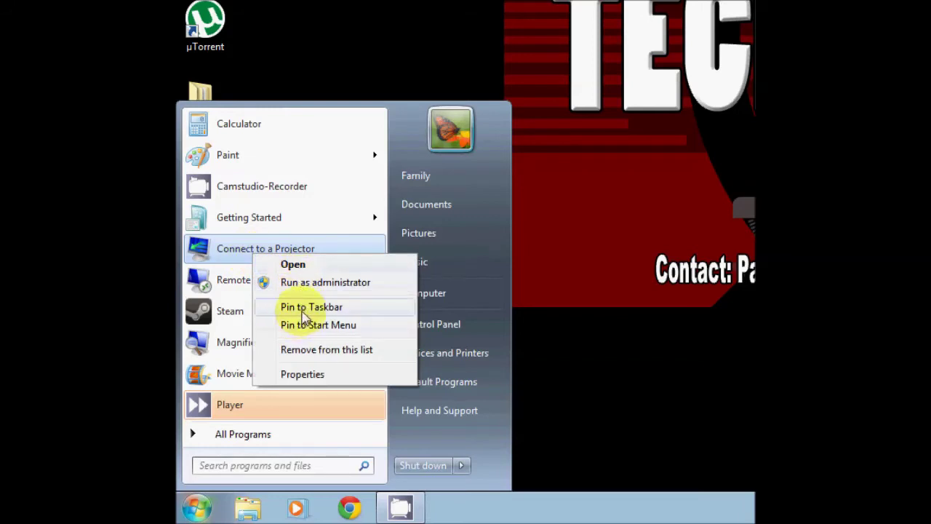
click(327, 350)
right_click(281, 253)
click(359, 350)
- Remove Magnifier, PlayerPlus and Paint from the Start menu's program list
right_click(261, 278)
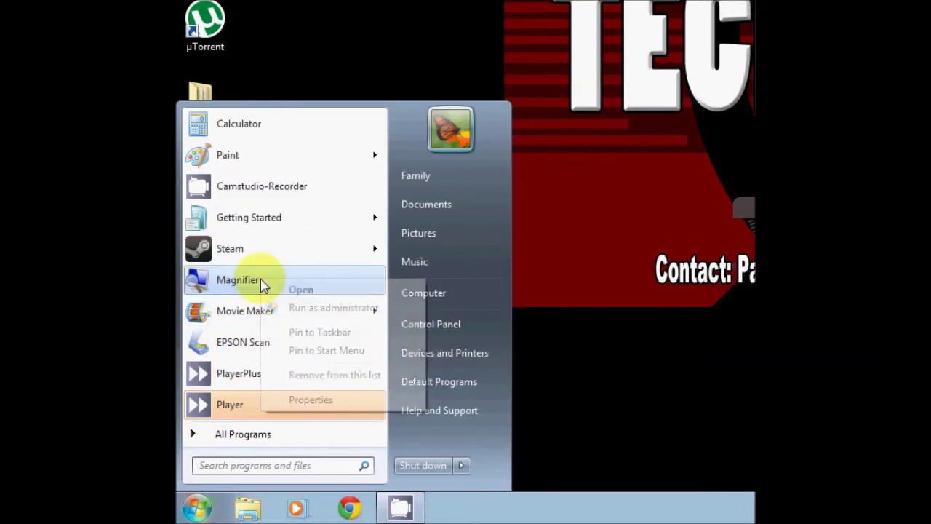
click(304, 372)
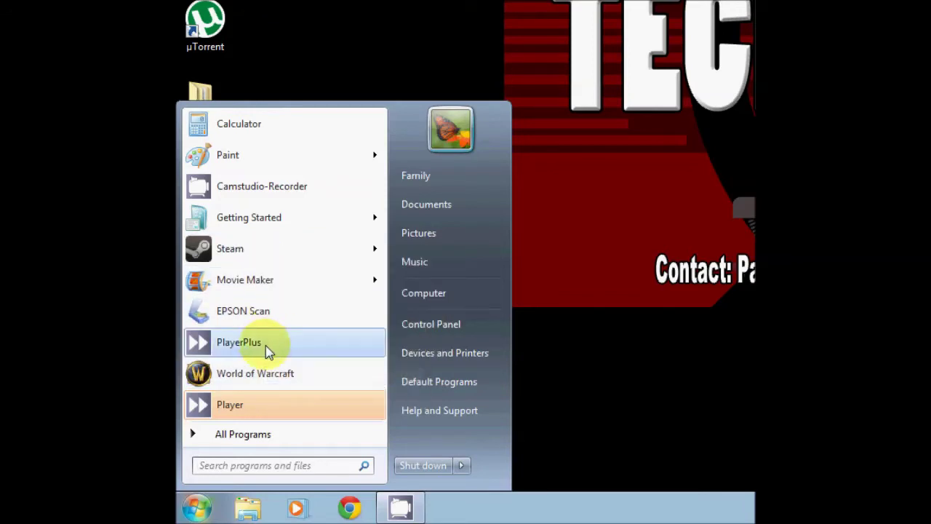
right_click(288, 349)
click(349, 441)
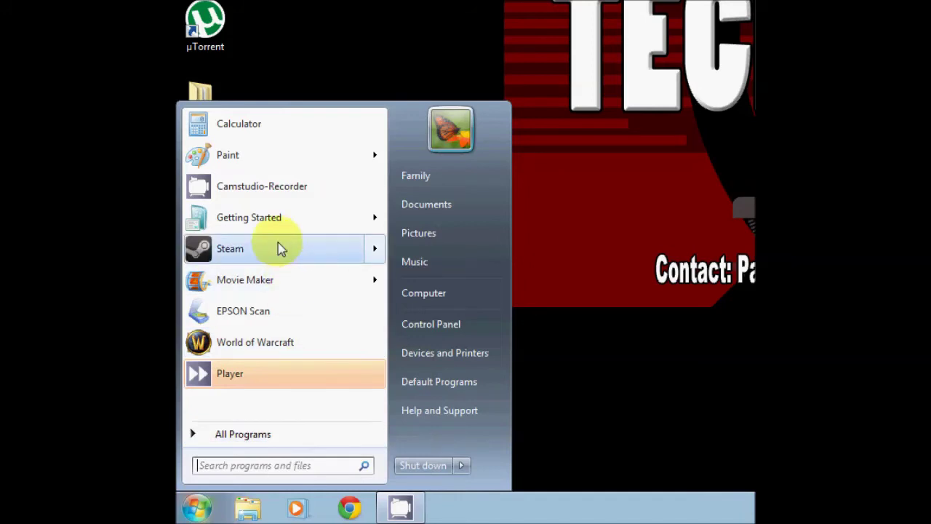
right_click(250, 150)
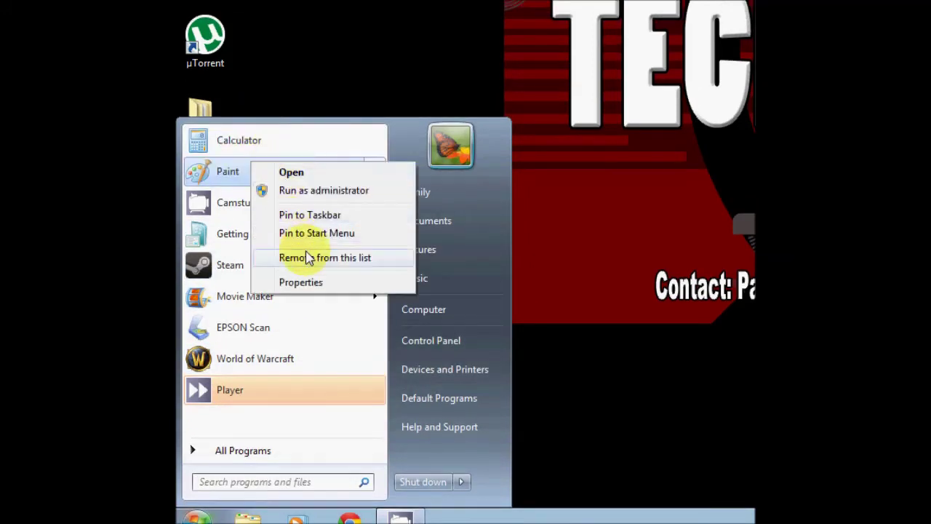
click(307, 258)
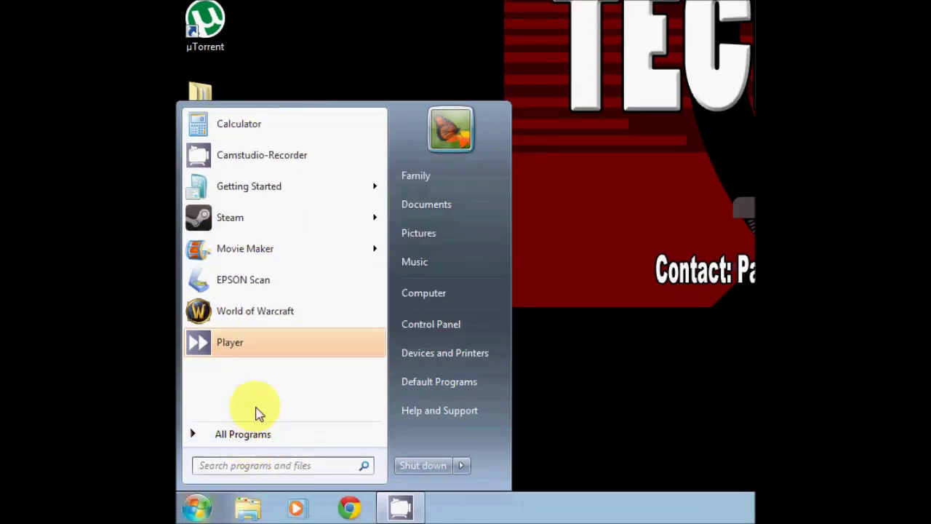
- Pin the Guild Wars 2 program from its All Programs folder to the Start menu and return to the main list
click(233, 435)
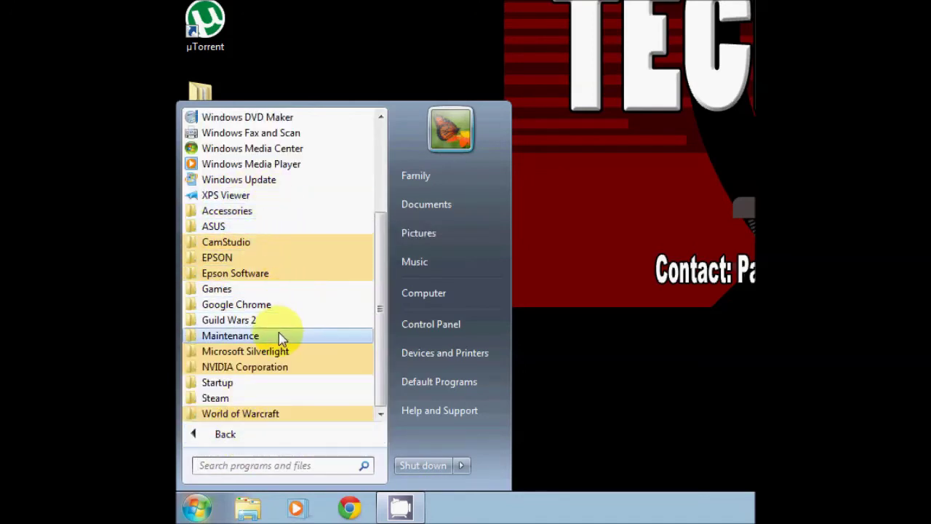
click(256, 321)
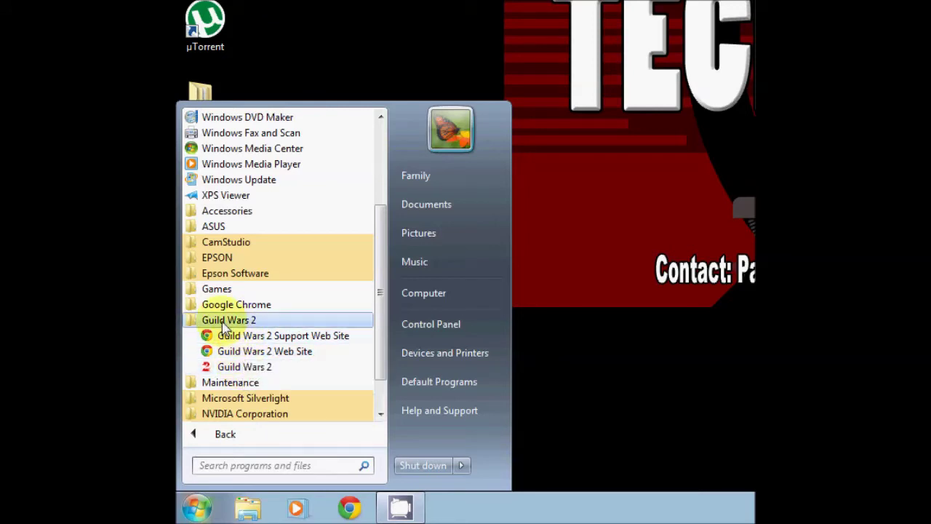
right_click(238, 372)
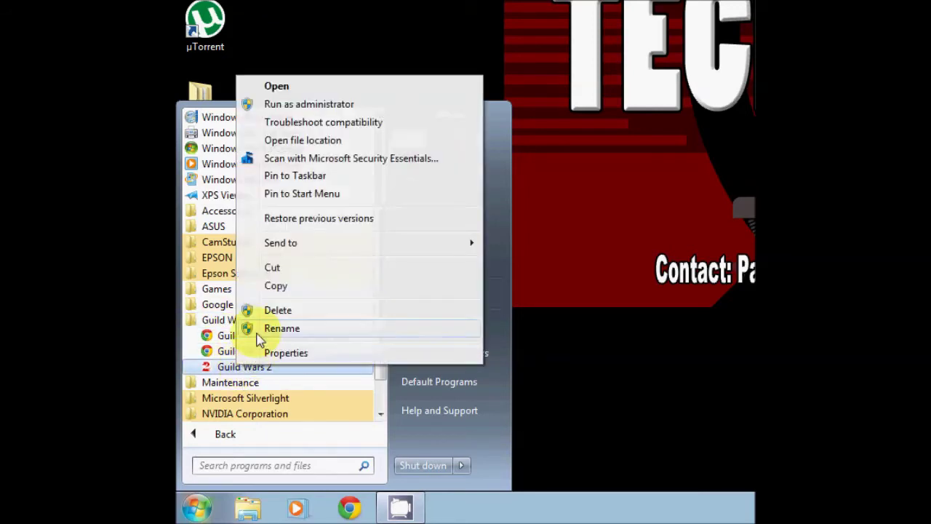
click(284, 195)
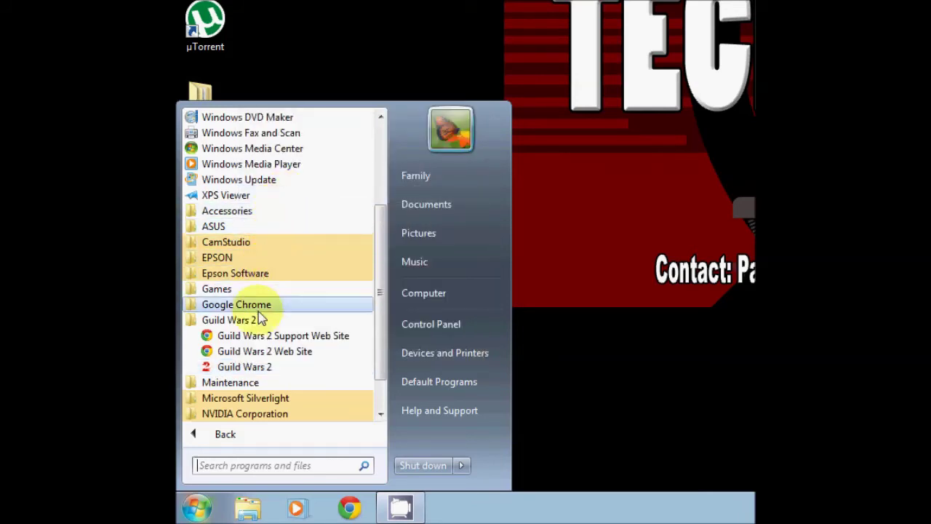
click(198, 433)
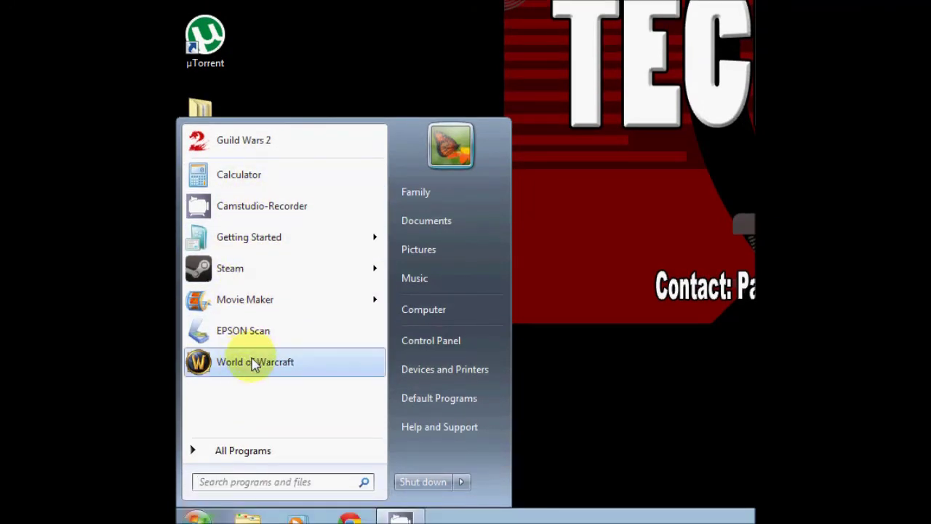
- Pin the Guild Wars 2 program from its All Programs folder to the taskbar
mouse_move(253, 307)
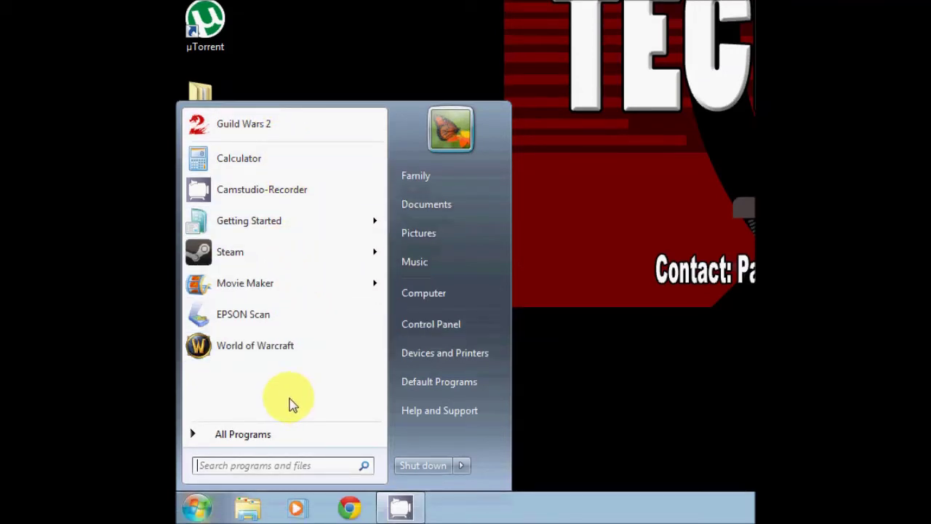
click(251, 434)
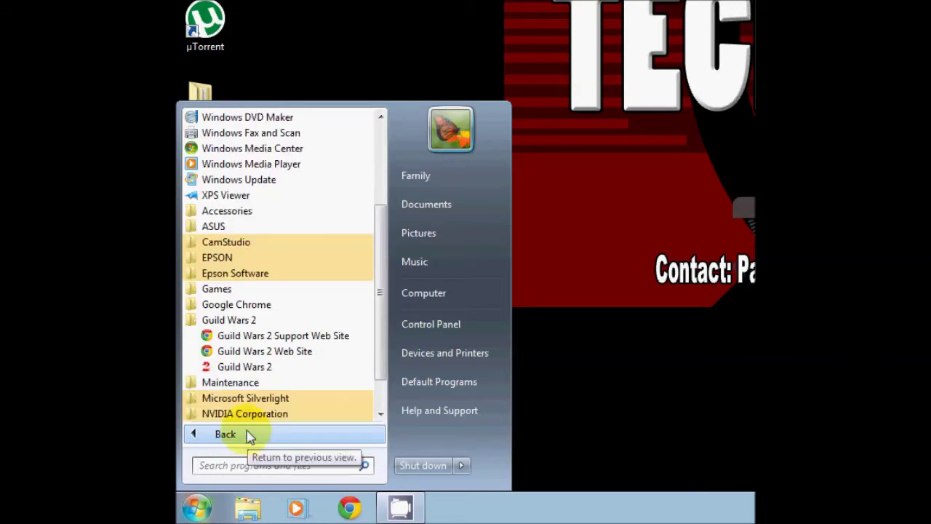
right_click(251, 368)
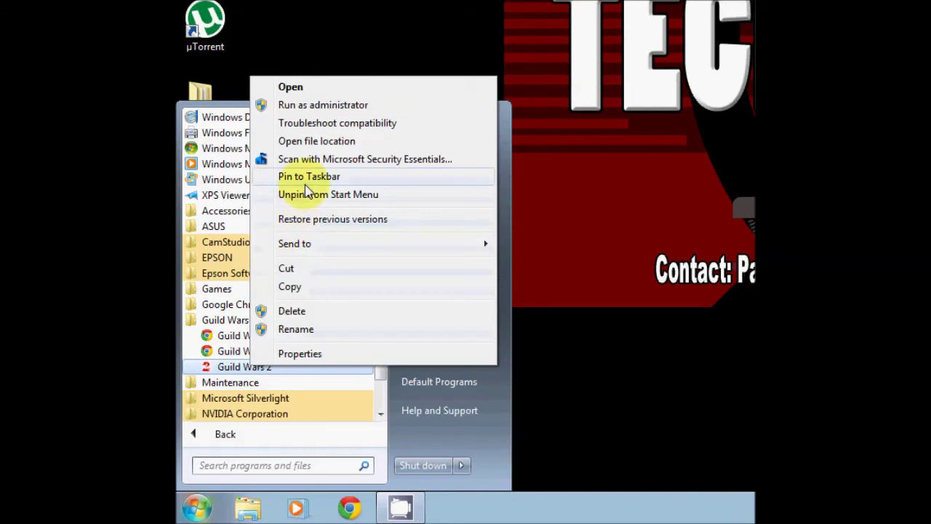
click(305, 176)
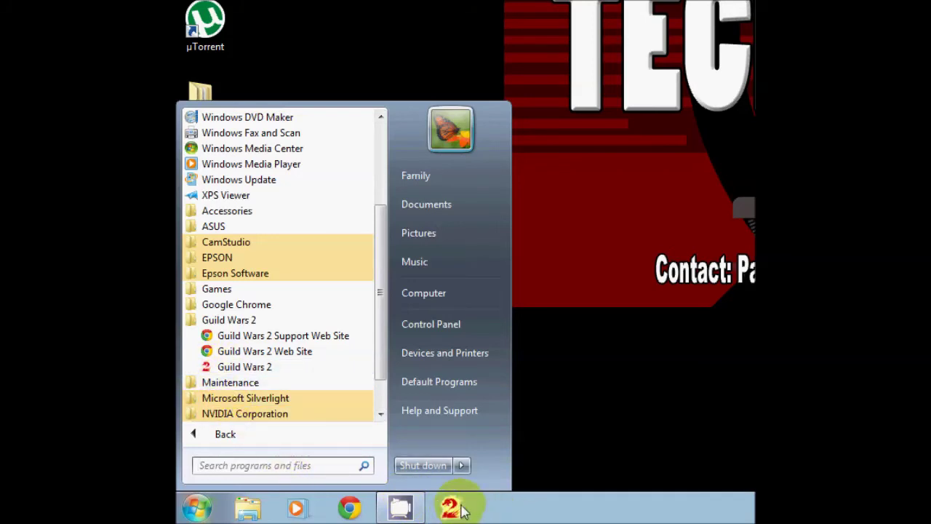
- Close the Start menu and rearrange the taskbar so Guild Wars 2 sits between Windows Media Player and Chrome
click(196, 508)
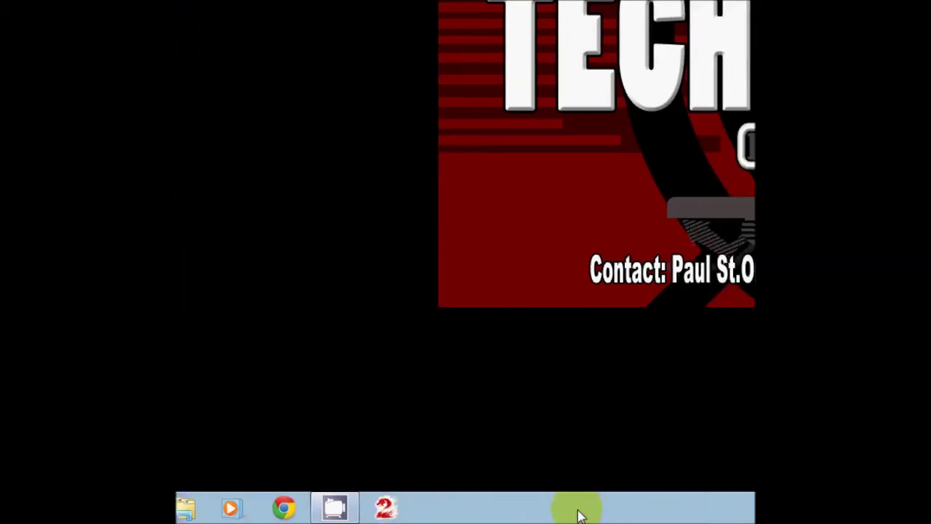
drag(376, 515, 226, 515)
drag(291, 516, 357, 513)
- Open the Control Panel and set its items to be viewed by Category
click(208, 509)
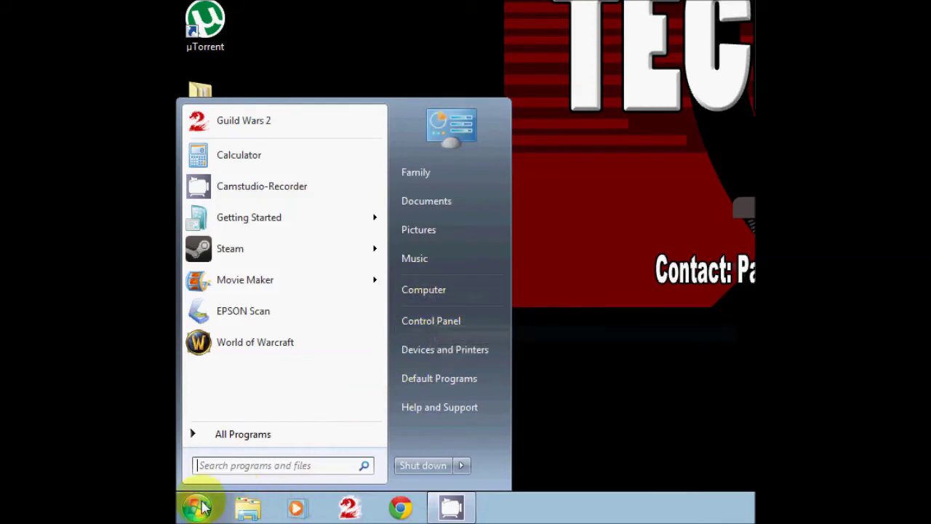
click(421, 324)
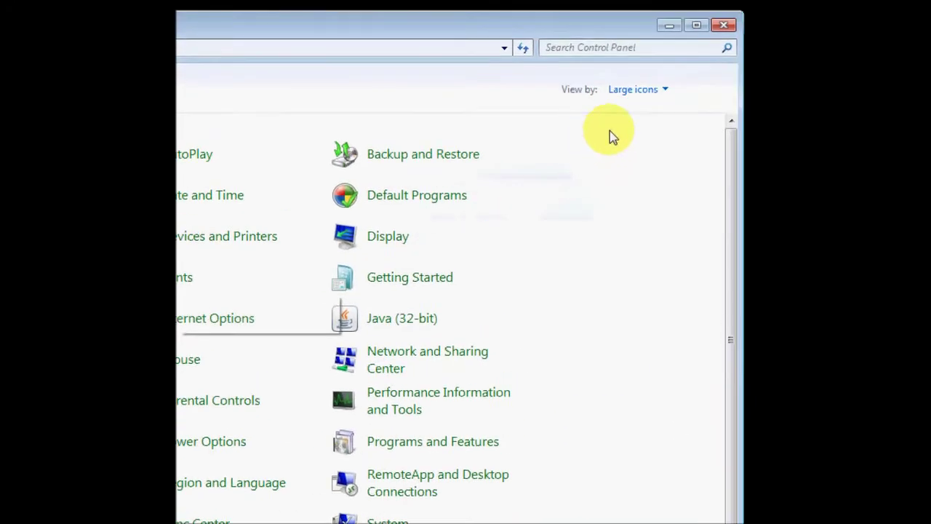
click(615, 139)
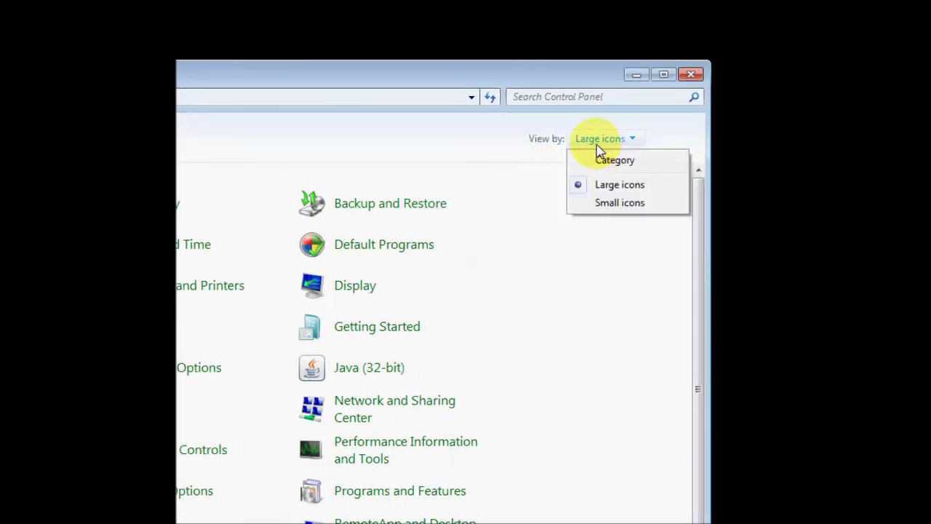
click(620, 159)
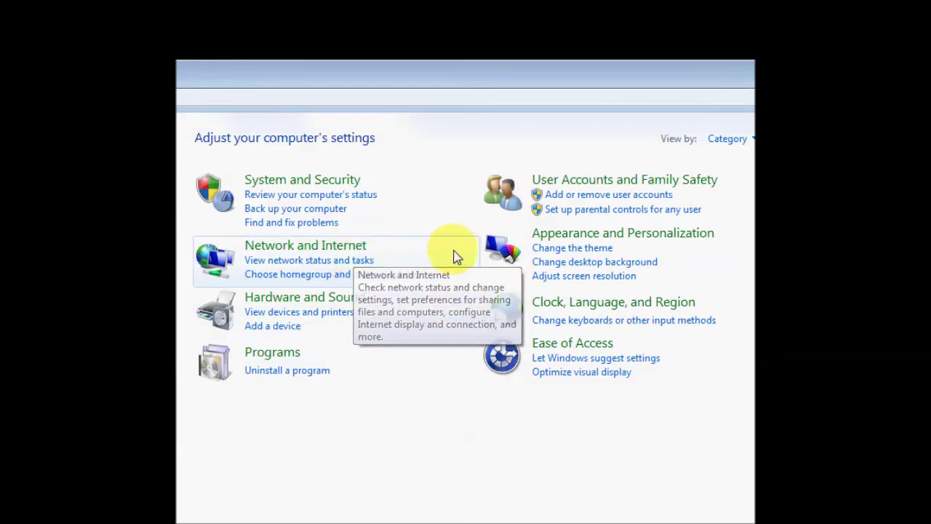
- Switch the Control Panel view to Small icons and open Programs and Features
click(593, 140)
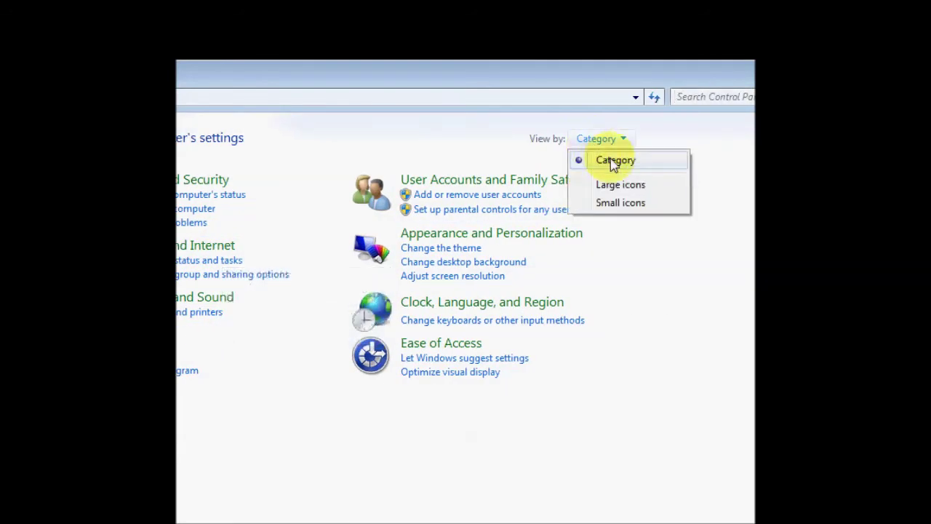
click(601, 203)
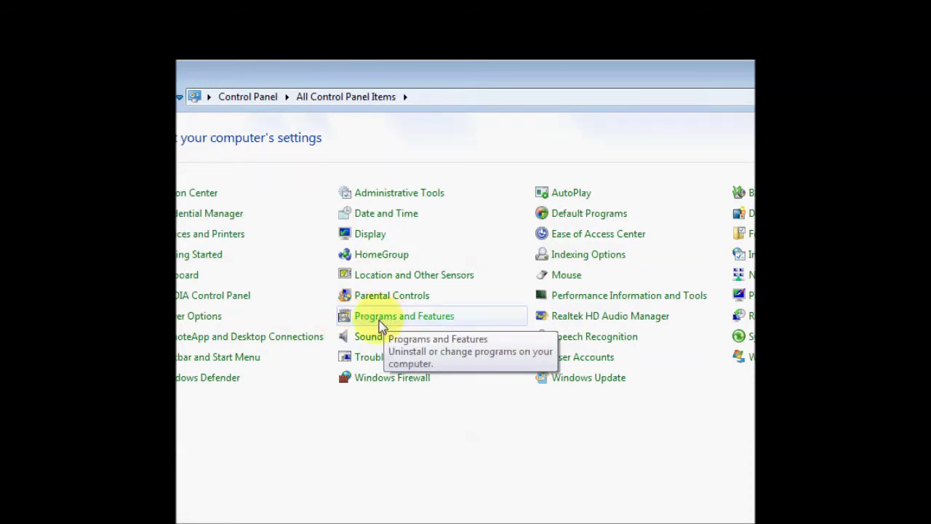
click(406, 318)
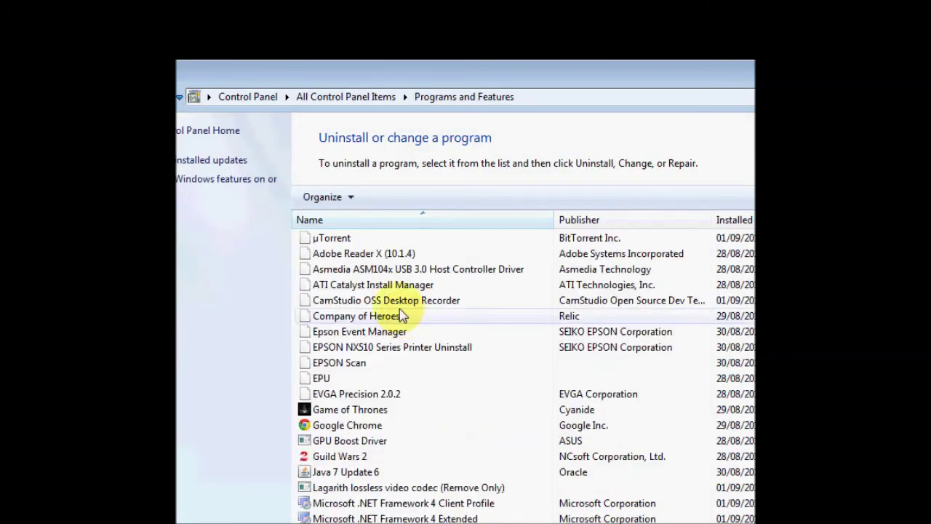
- Look through the list of installed programs, select CamStudio OSS Desktop Recorder, and close the Programs and Features window
scroll(367, 269, down, 6)
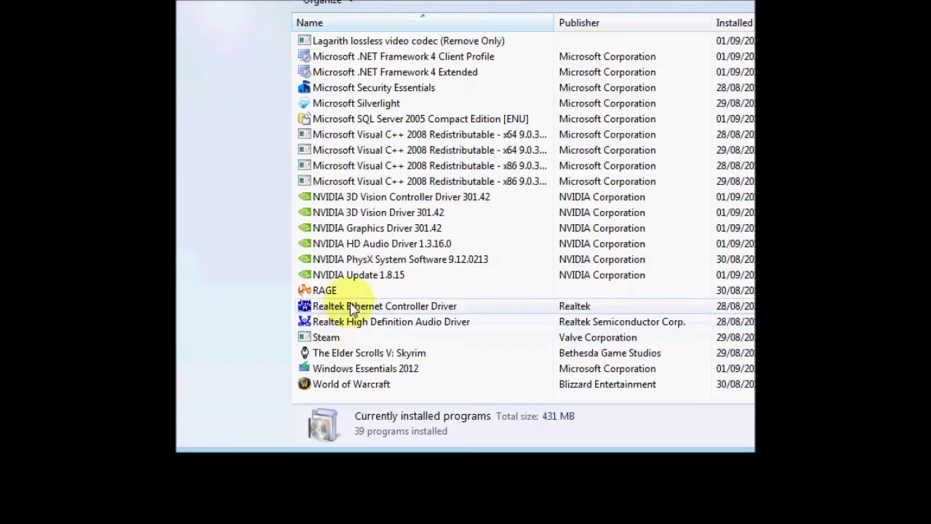
scroll(351, 191, up, 1)
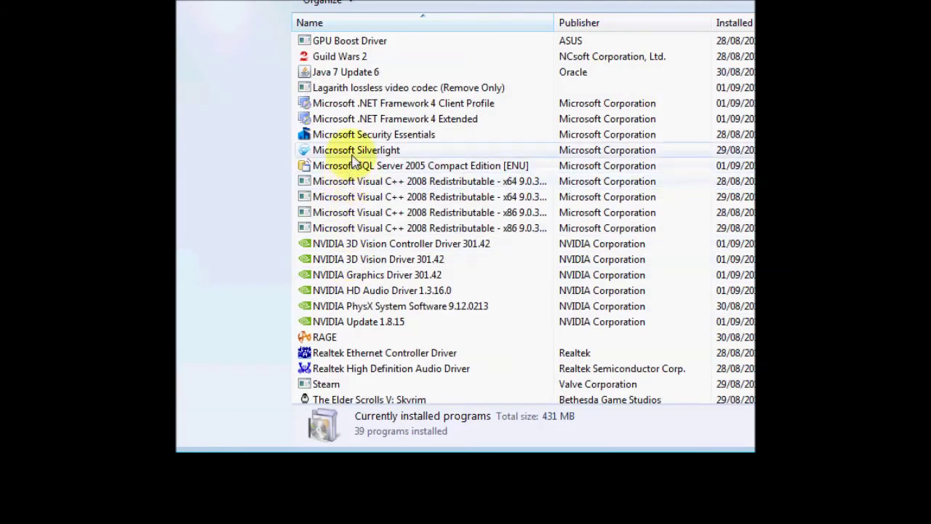
scroll(354, 160, up, 1)
scroll(346, 151, up, 1)
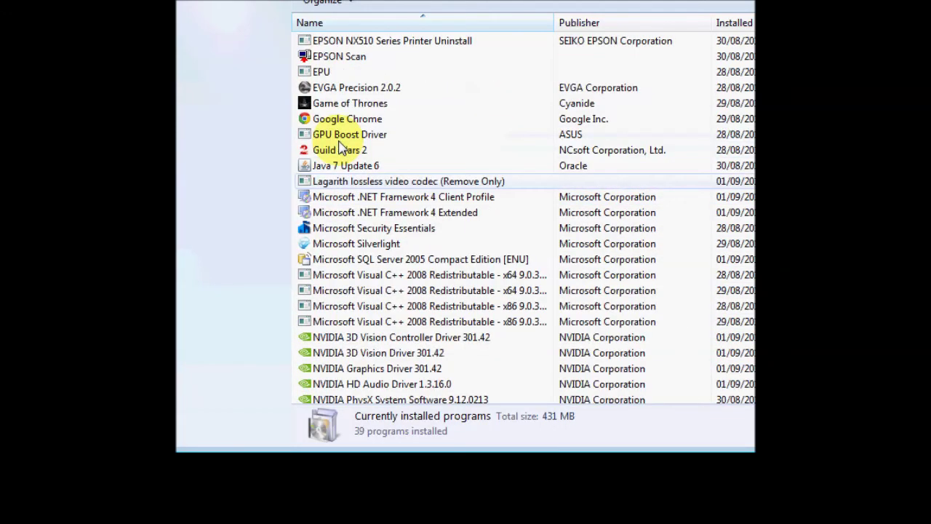
scroll(331, 149, up, 3)
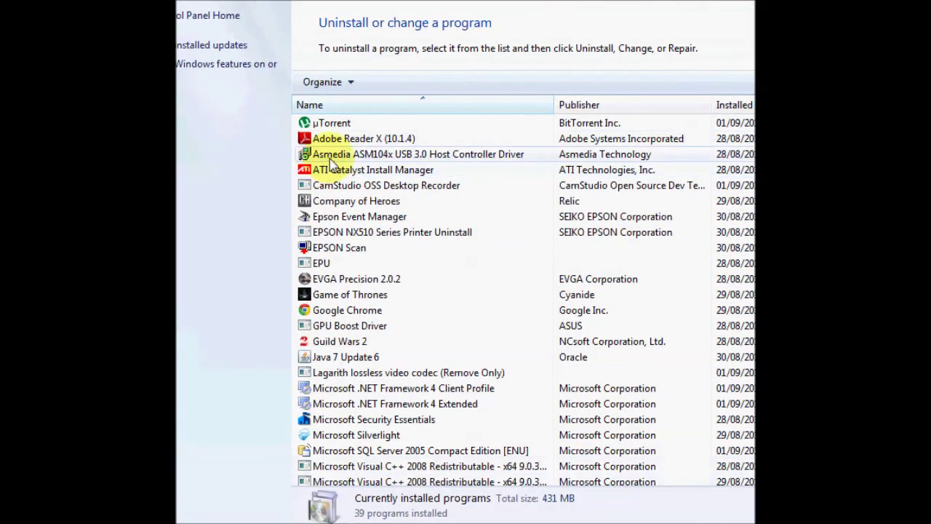
click(324, 187)
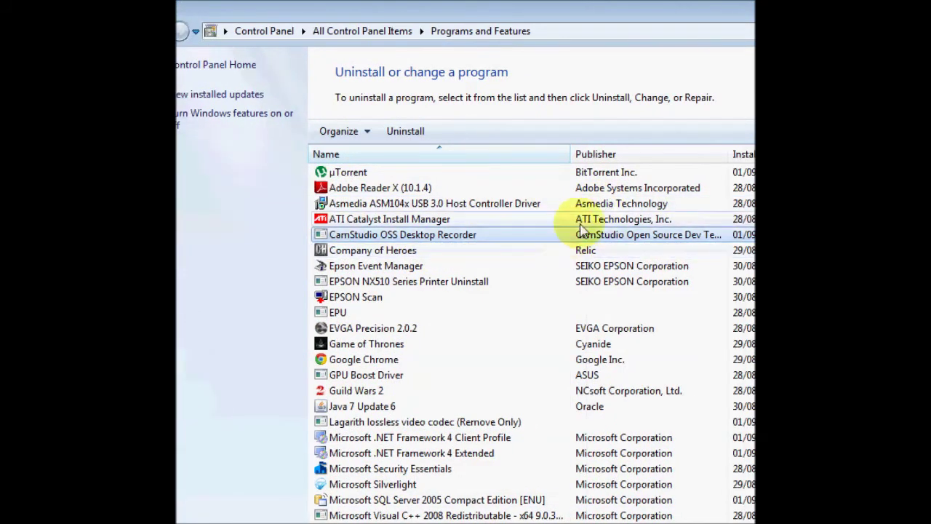
scroll(619, 277, down, 5)
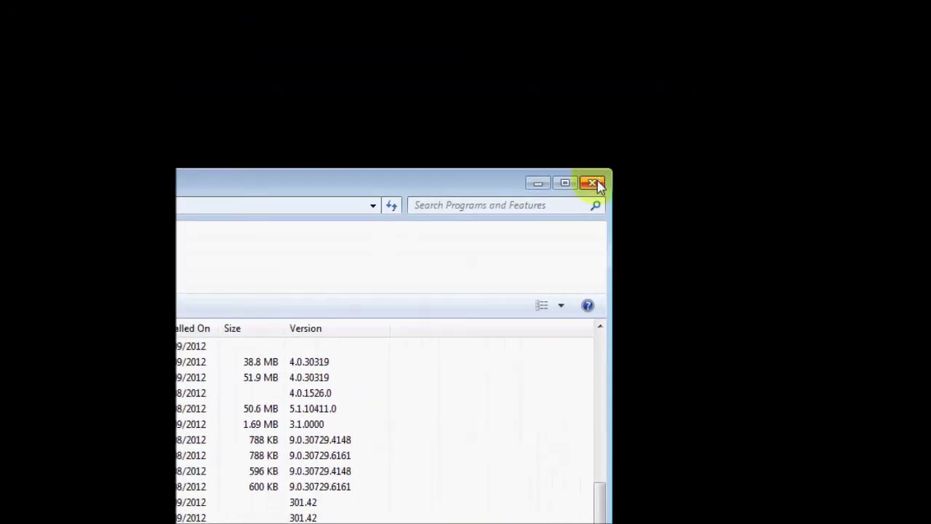
click(594, 183)
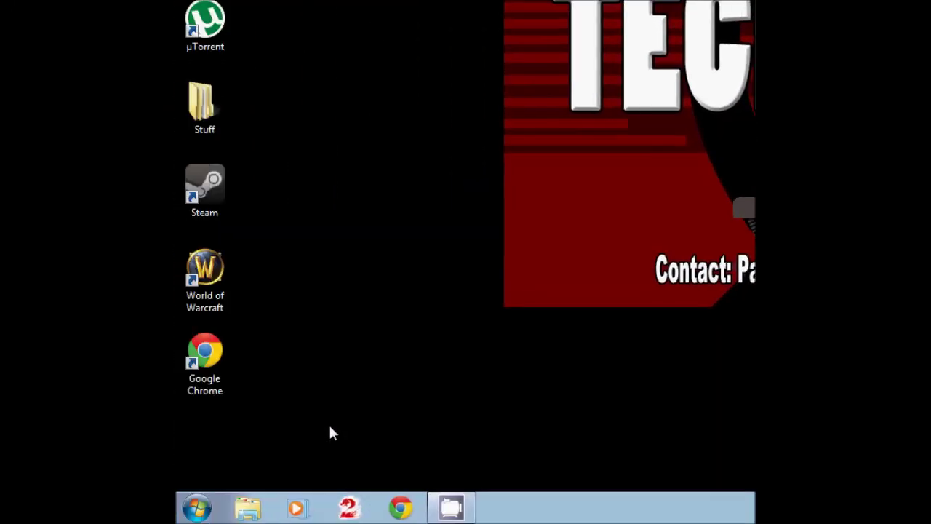
- Open Computer from the Start menu and go to the Program Files (x86) folder on Local Disk (C:)
click(196, 507)
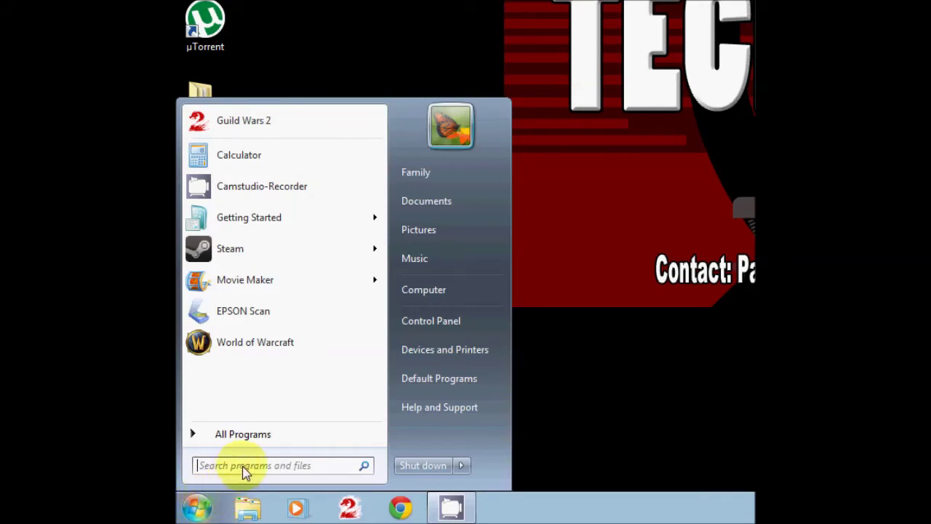
click(436, 292)
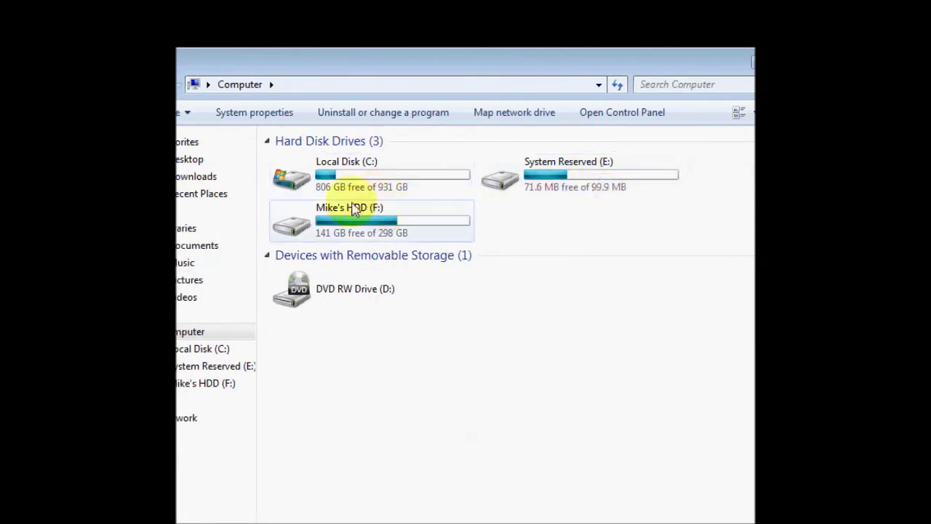
click(377, 174)
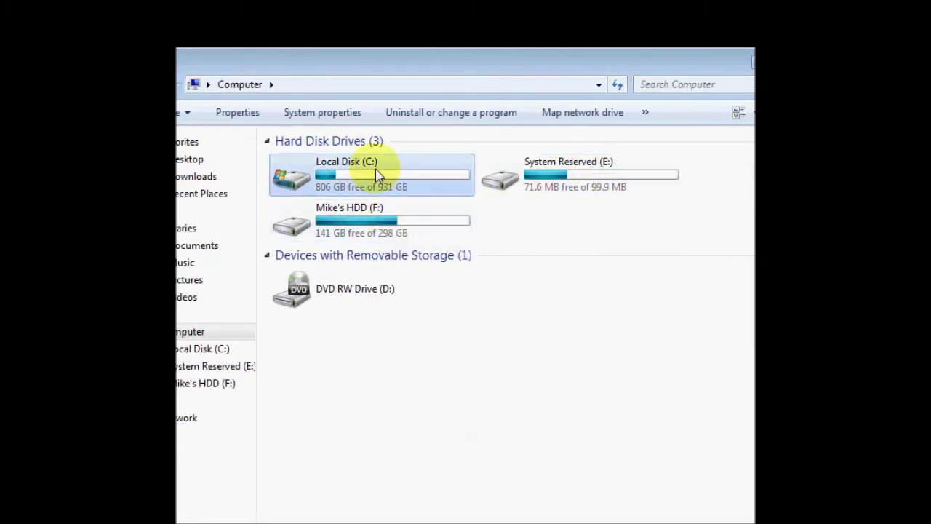
double_click(377, 175)
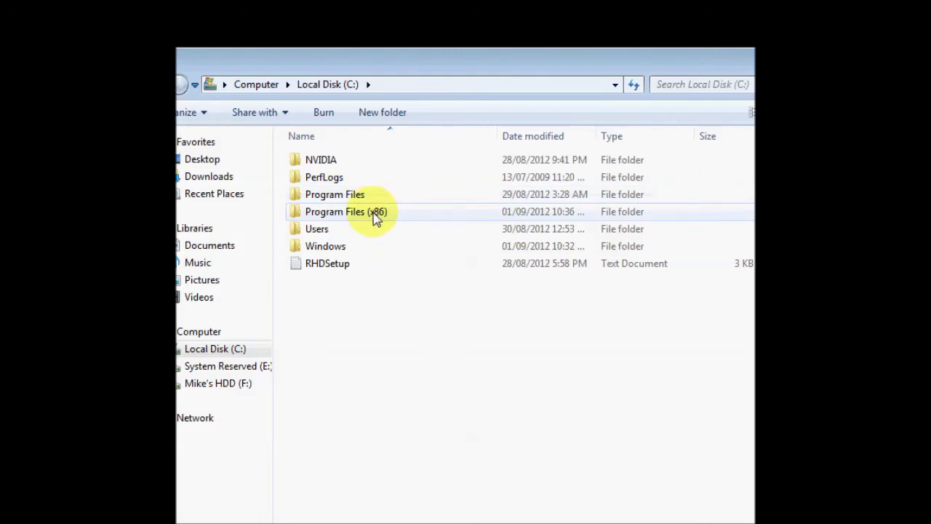
mouse_move(385, 223)
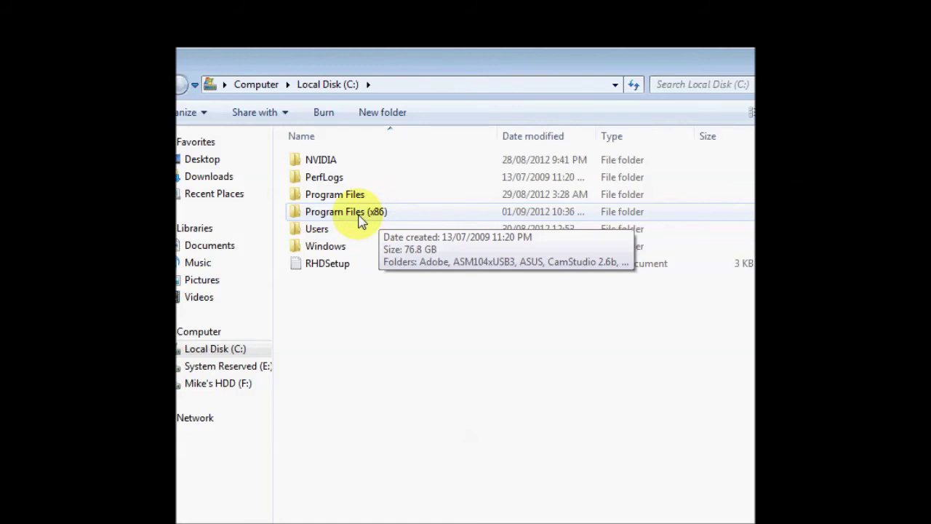
double_click(361, 220)
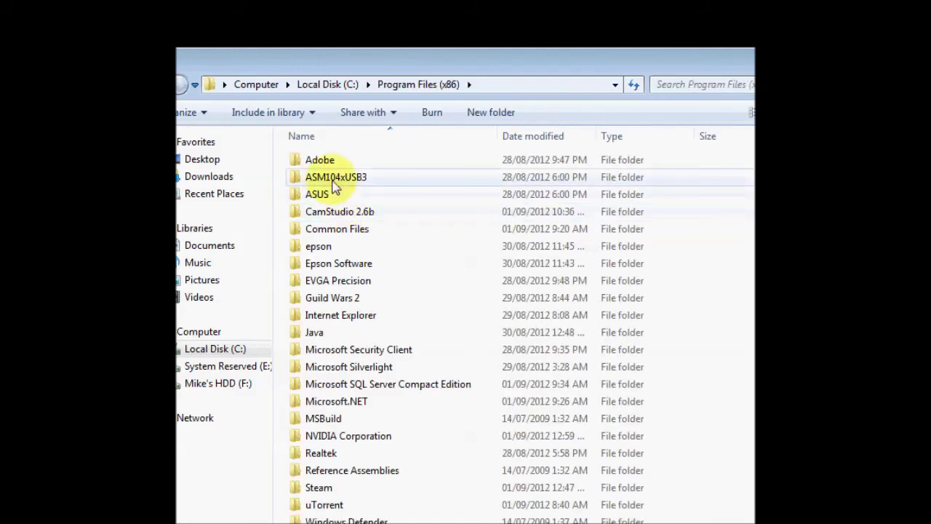
- View the actions available for the CamStudio 2.6b folder without applying any, and activate the folder's search field
scroll(342, 314, down, 1)
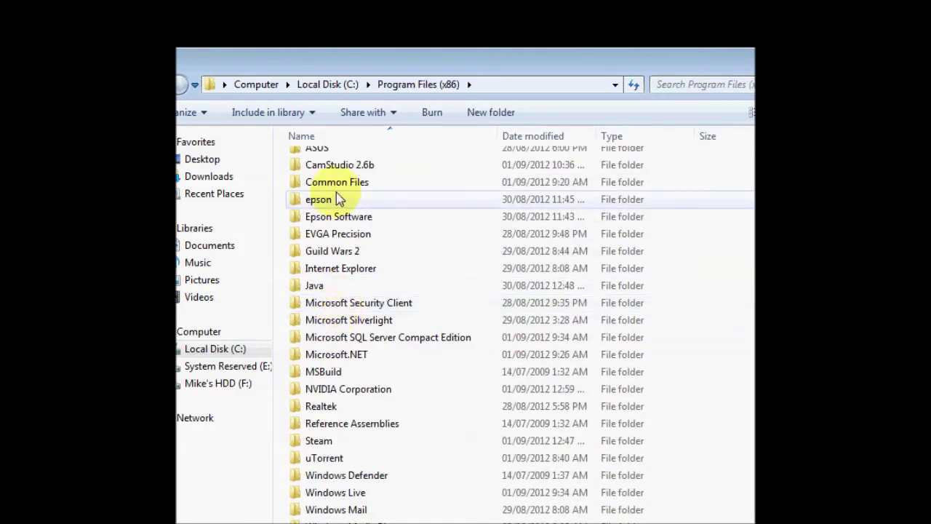
scroll(346, 197, up, 1)
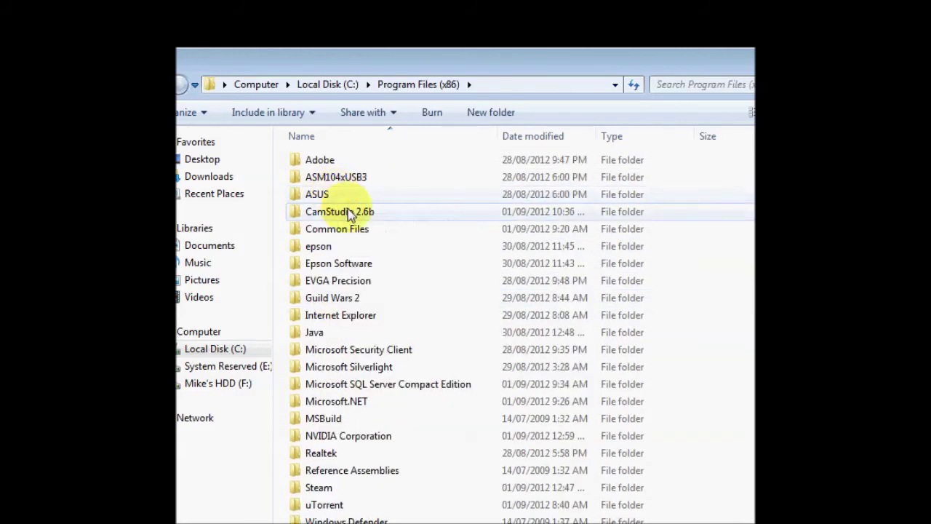
click(343, 219)
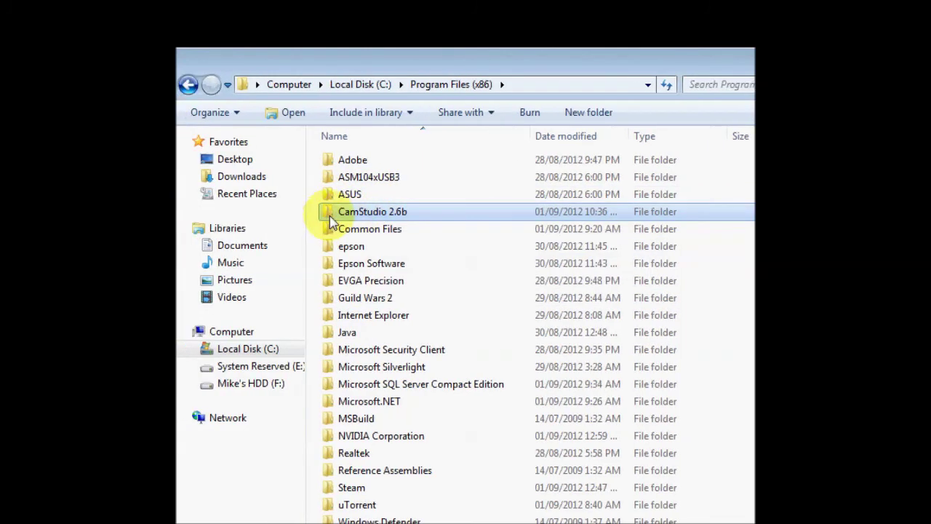
right_click(354, 216)
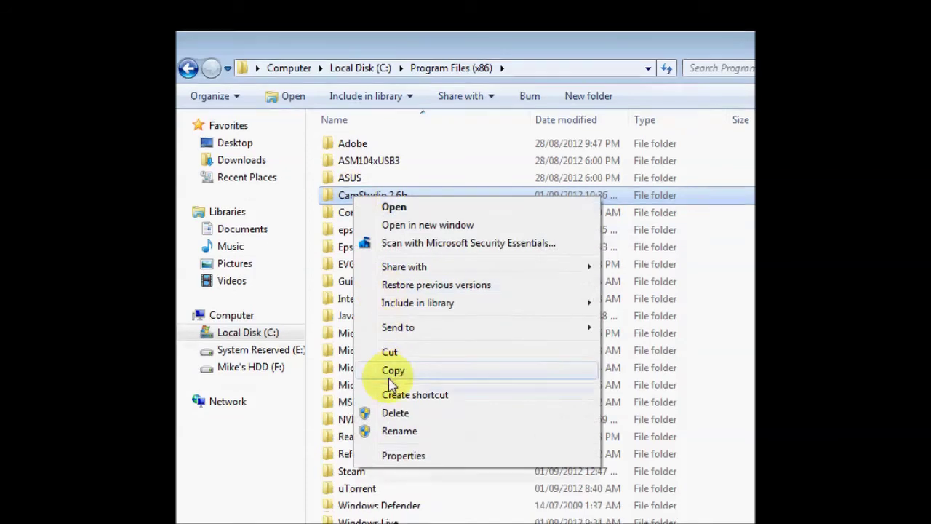
click(292, 425)
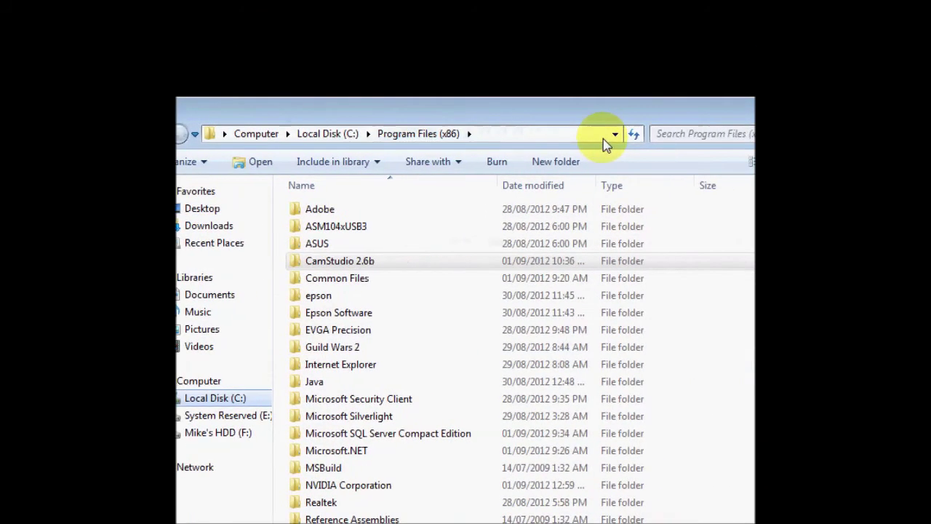
click(691, 135)
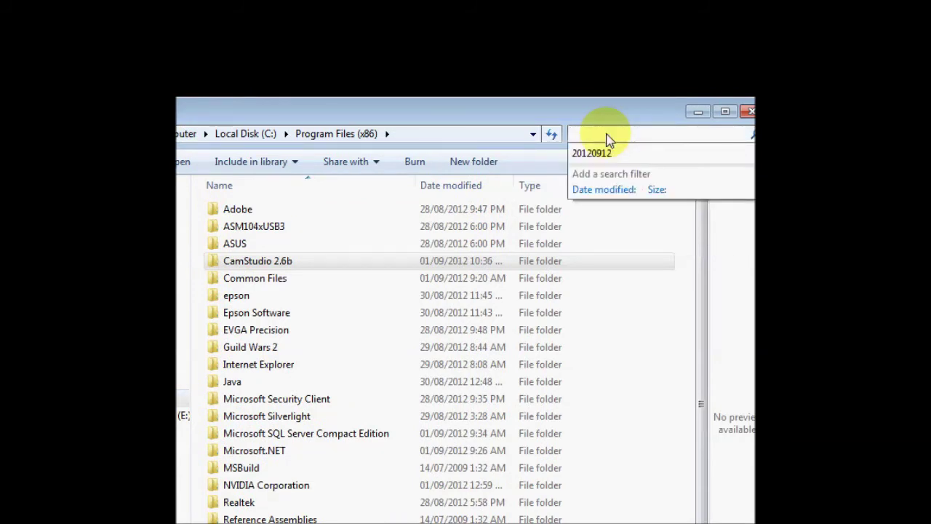
- View the Libraries overview and the contents of the Documents, Music, Pictures and Videos libraries
click(327, 277)
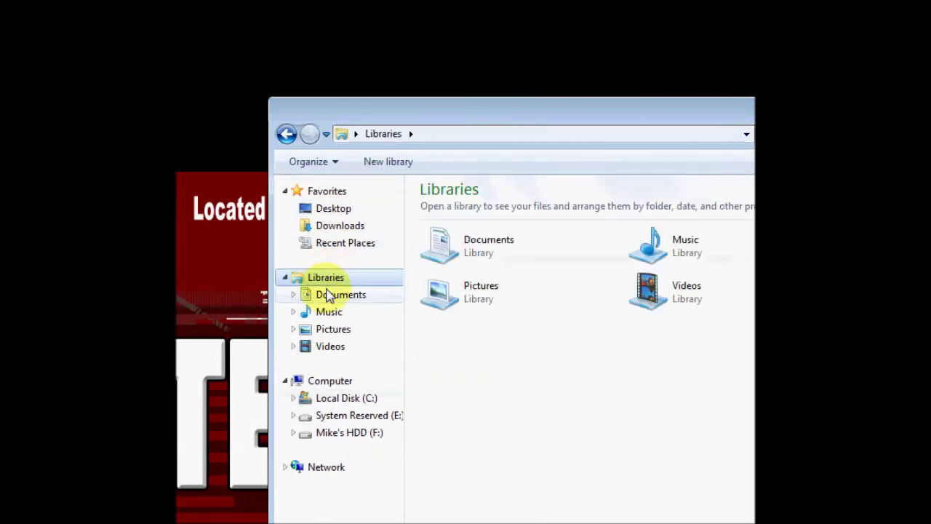
click(327, 295)
click(328, 312)
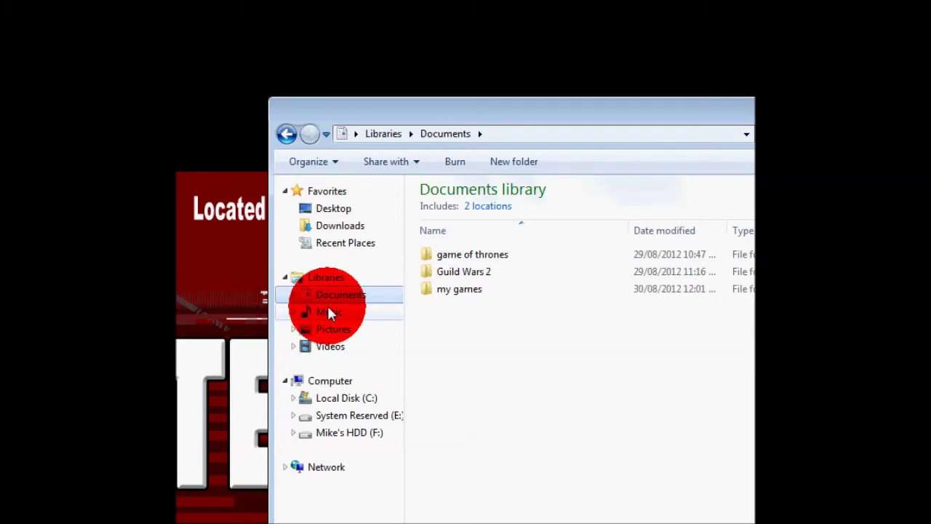
click(331, 331)
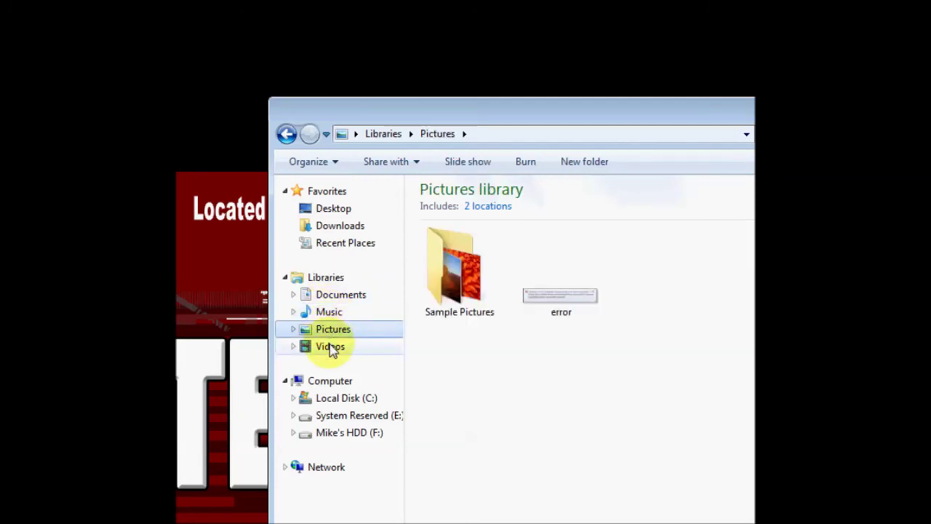
click(331, 347)
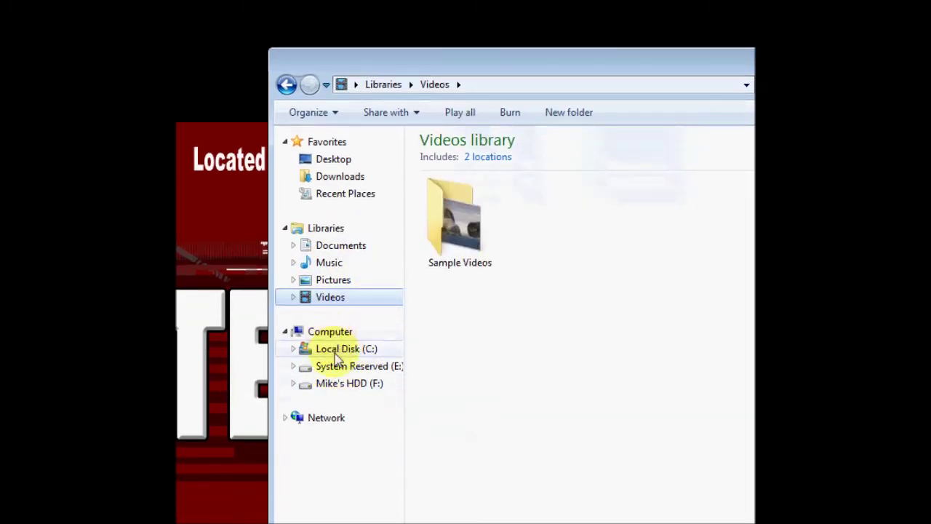
- View the contents of the C:, E: and F: drives and close the Explorer window
click(339, 353)
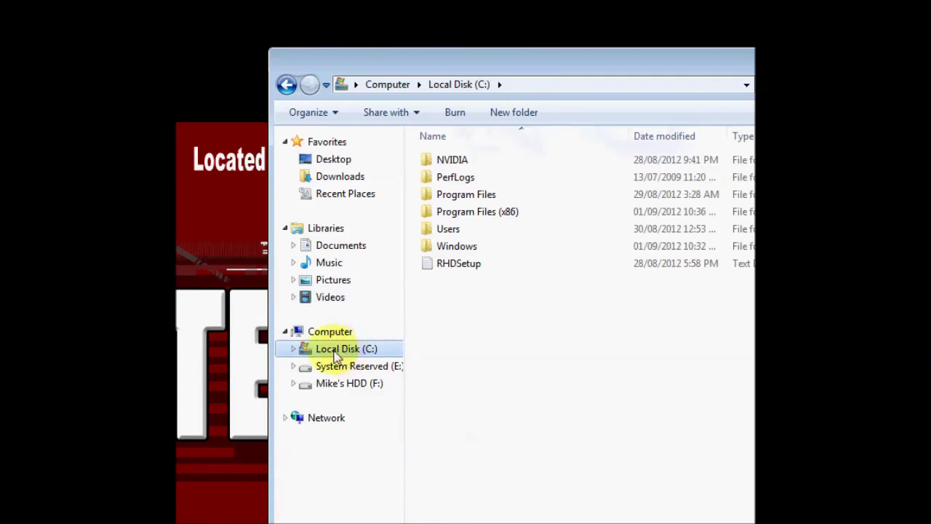
click(347, 367)
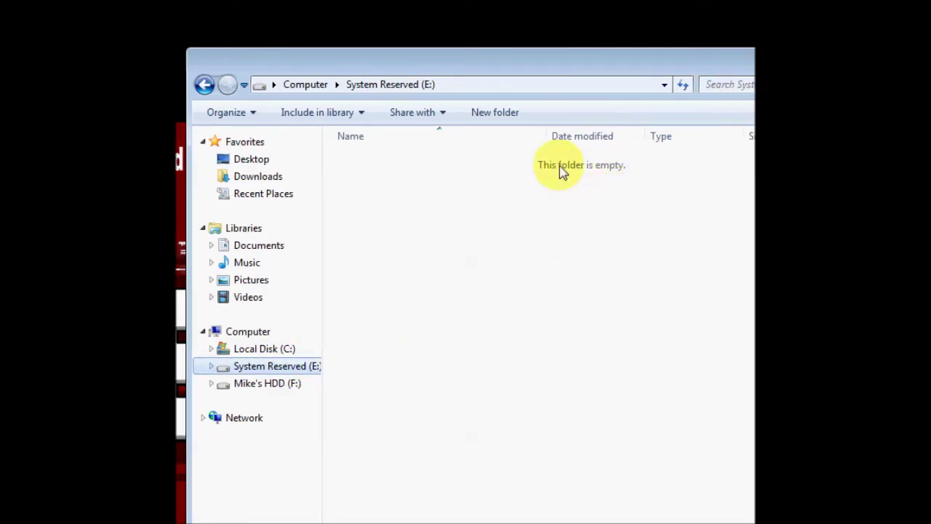
click(337, 244)
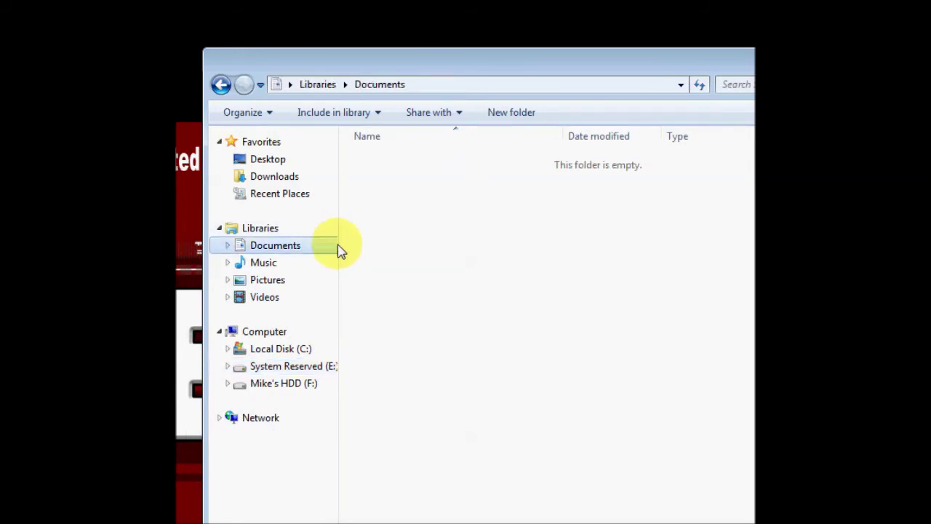
click(319, 367)
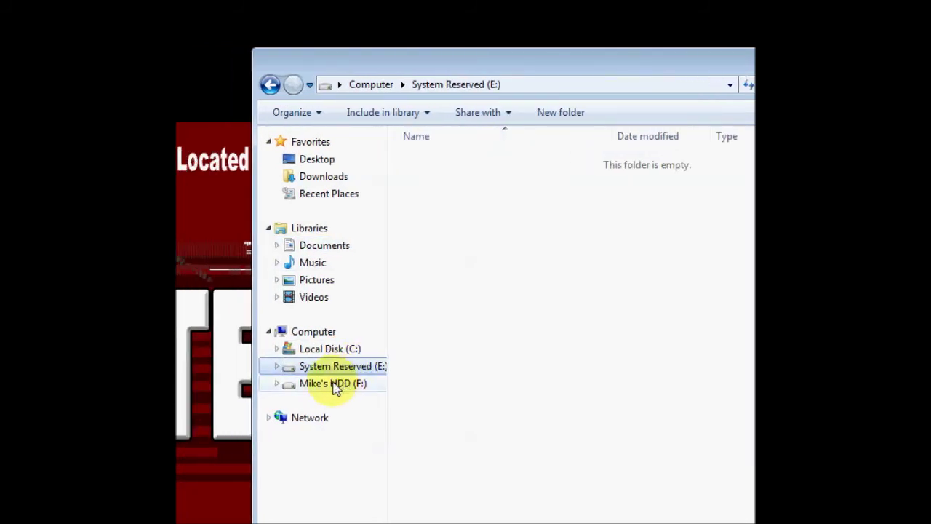
click(303, 384)
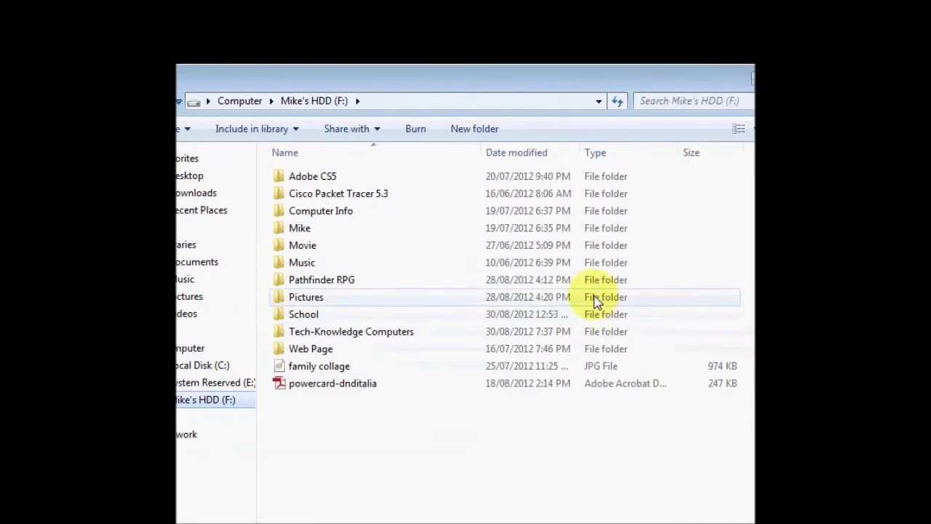
click(686, 78)
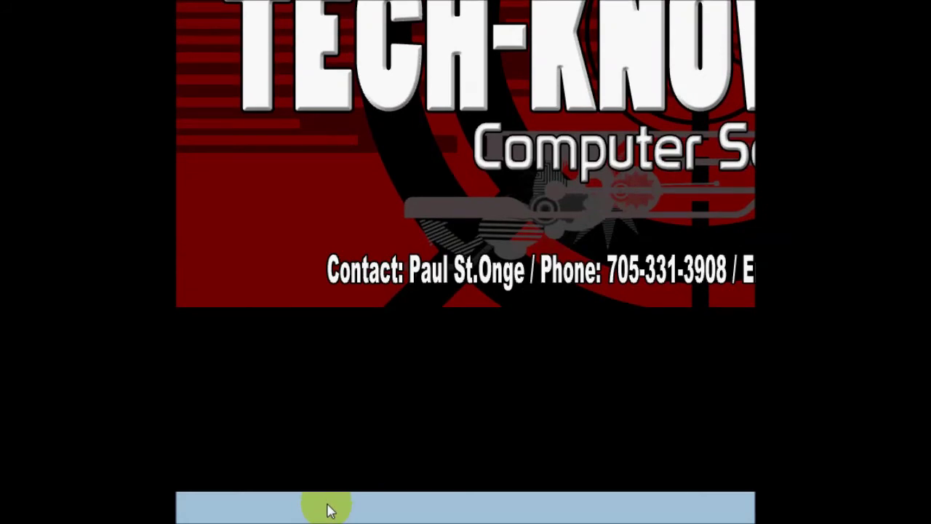
- Open the taskbar properties, disable Lock the taskbar, enable Auto-hide the taskbar, and apply the settings
right_click(329, 511)
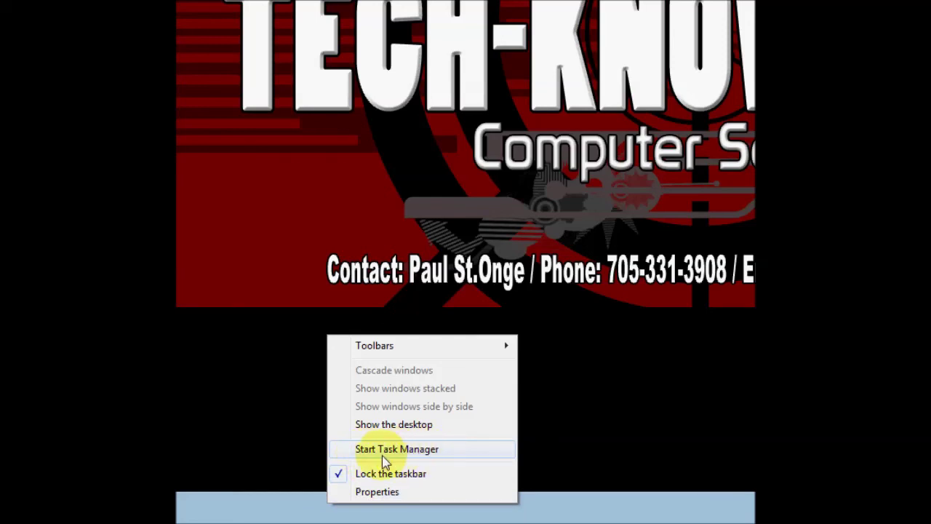
click(376, 493)
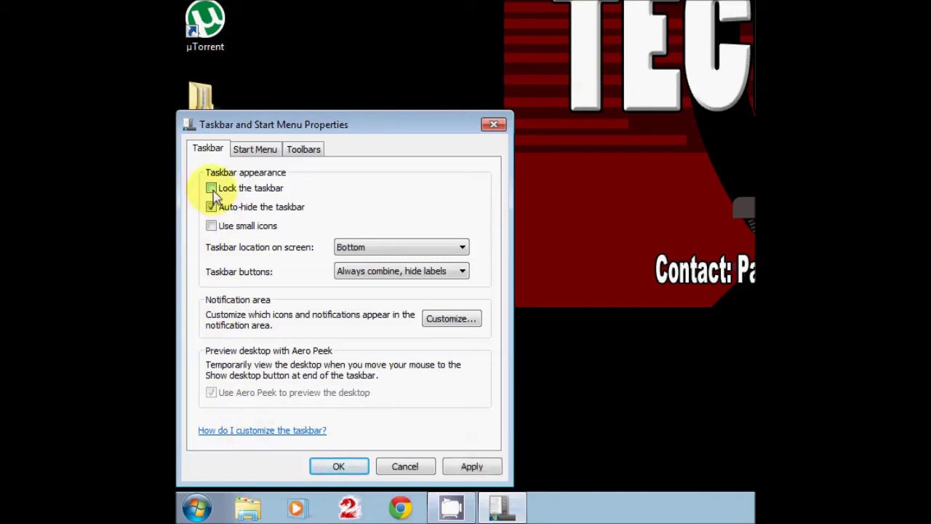
click(472, 466)
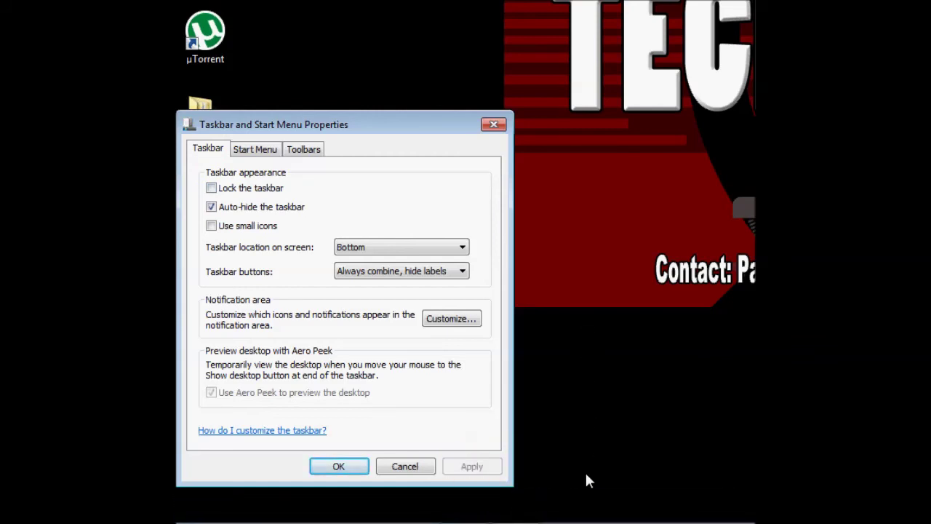
- Check the auto-hidden taskbar, enable Lock the taskbar, disable Auto-hide the taskbar, enable Use small icons, and apply the settings
mouse_move(603, 518)
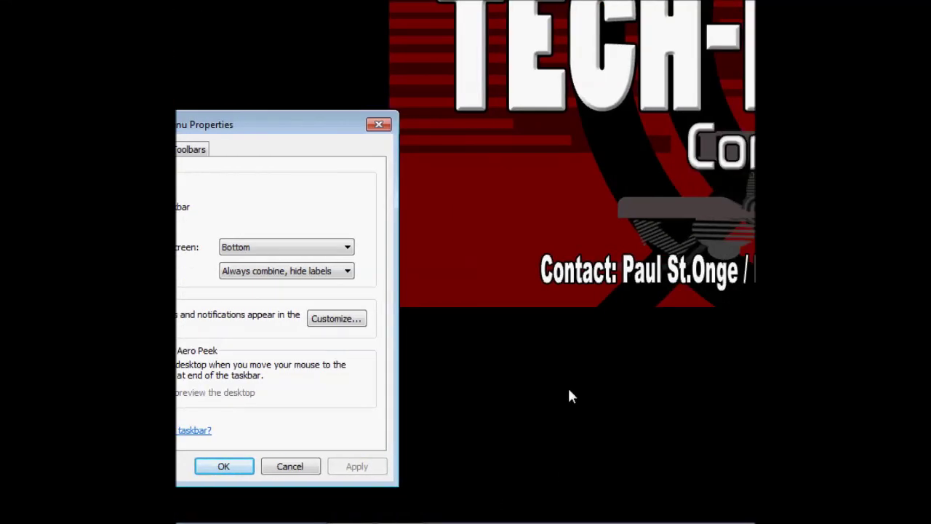
mouse_move(524, 521)
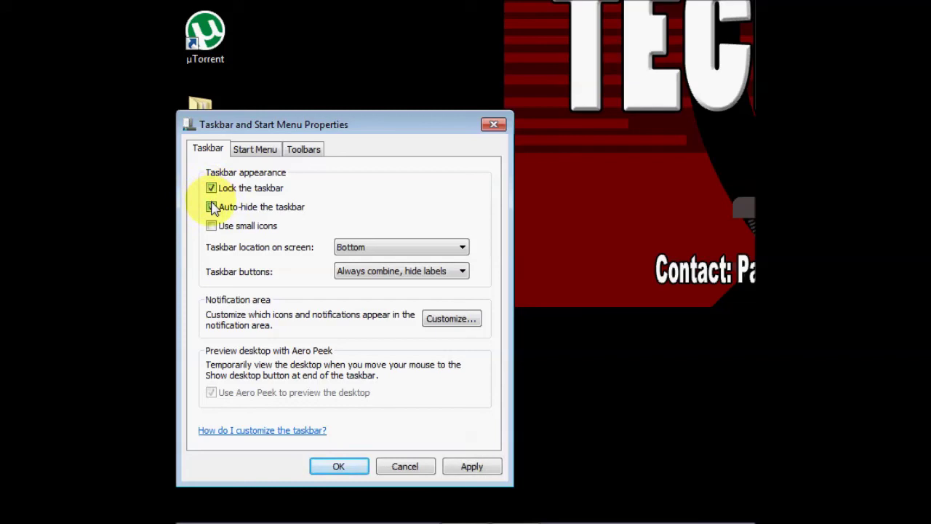
click(211, 227)
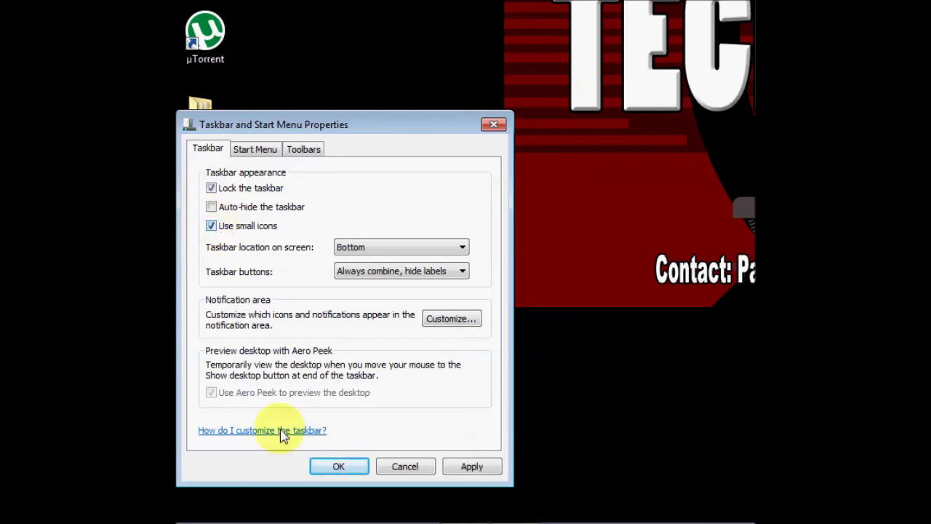
mouse_move(358, 519)
click(472, 466)
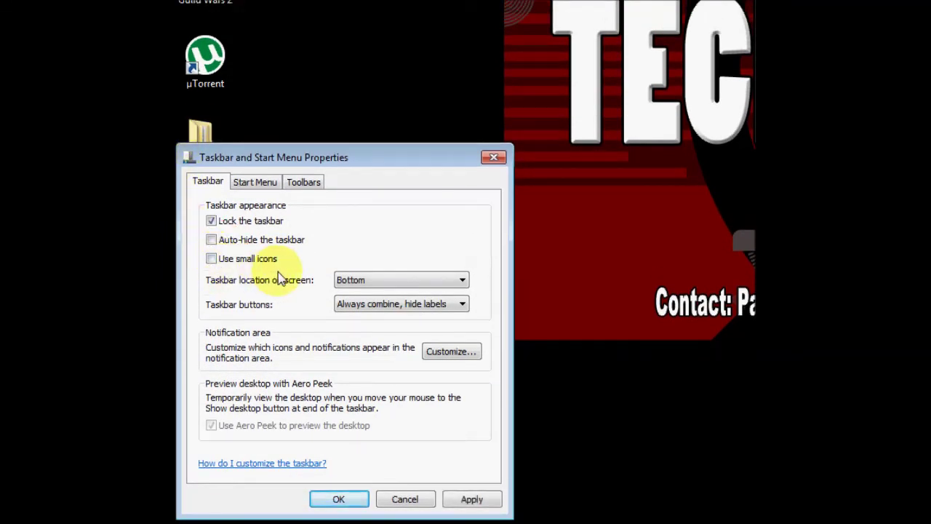
- Set the taskbar location on screen to Right and apply the change
click(339, 280)
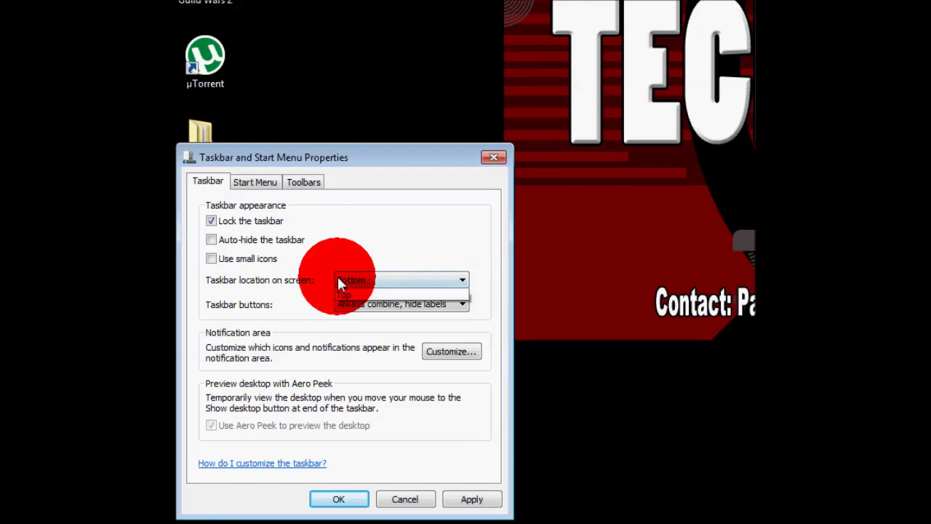
click(366, 317)
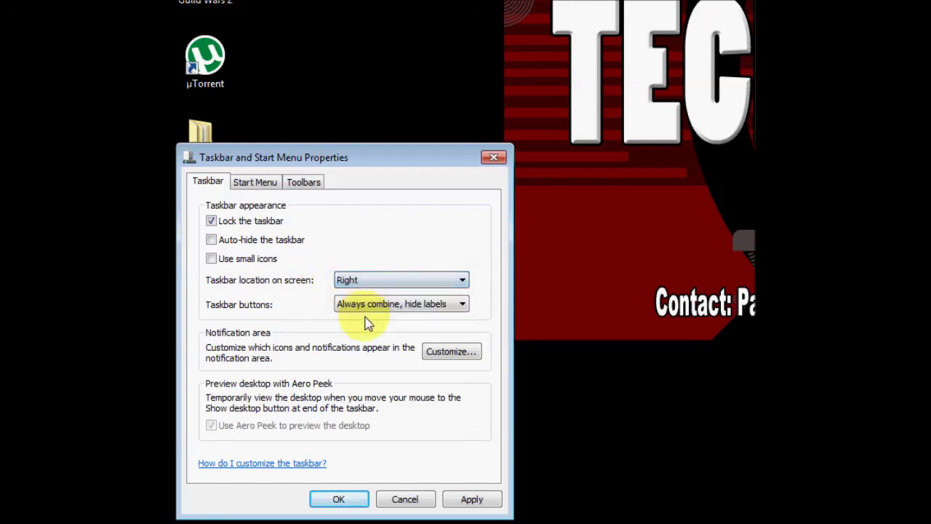
click(474, 499)
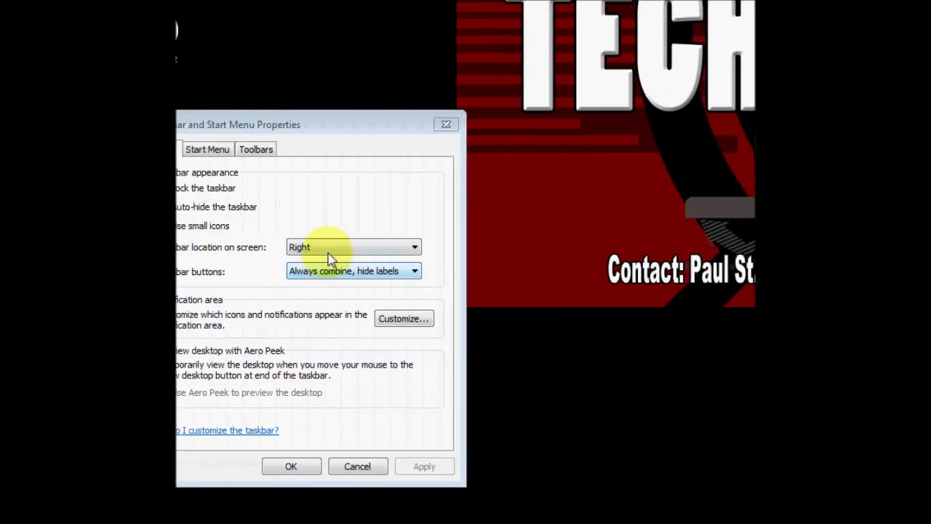
- Change the taskbar location on screen to Top and apply it
click(328, 251)
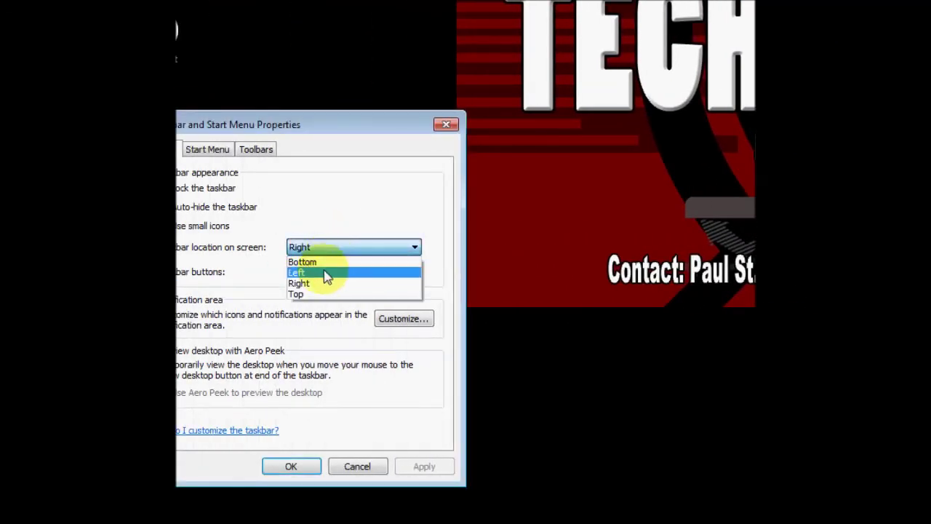
click(332, 296)
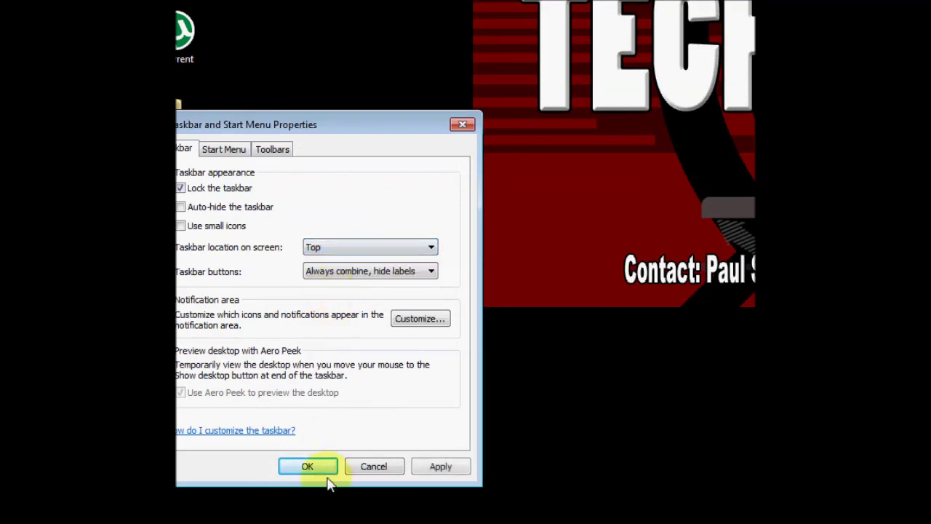
click(455, 468)
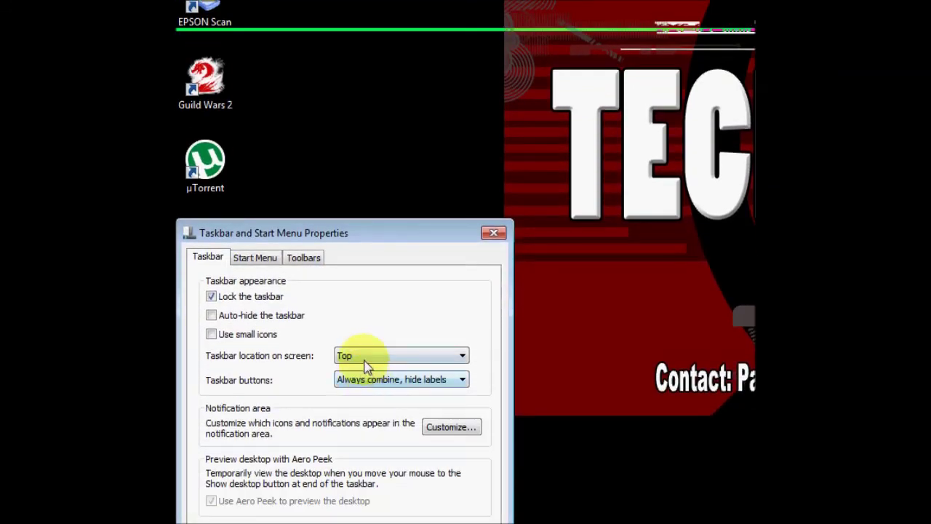
- Return the taskbar location on screen to Bottom and apply the setting
click(365, 358)
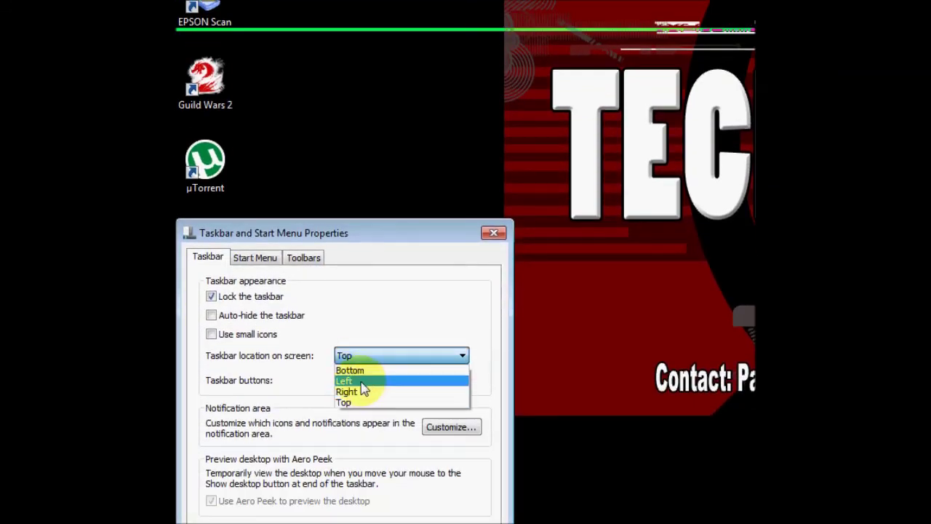
click(350, 355)
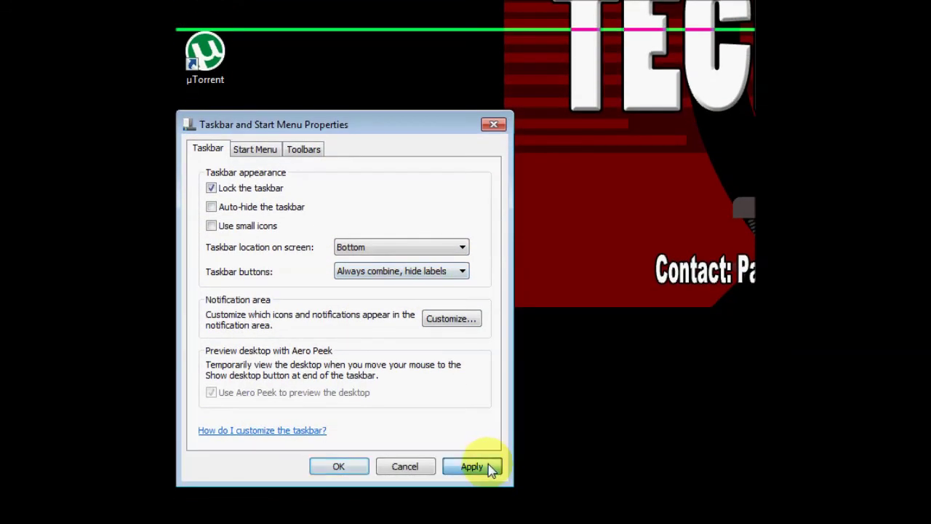
click(473, 466)
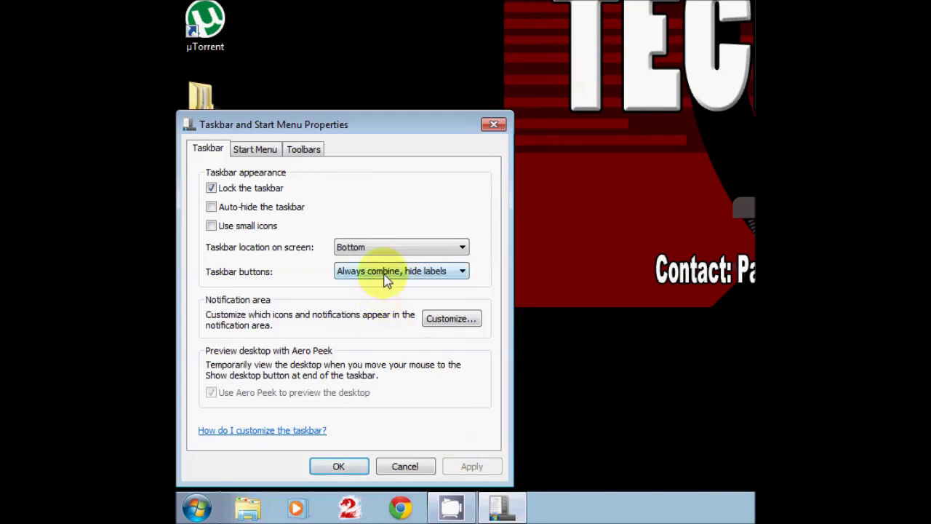
- View the Start Menu and Toolbars settings, return to the Taskbar settings, and close the properties dialog
click(258, 150)
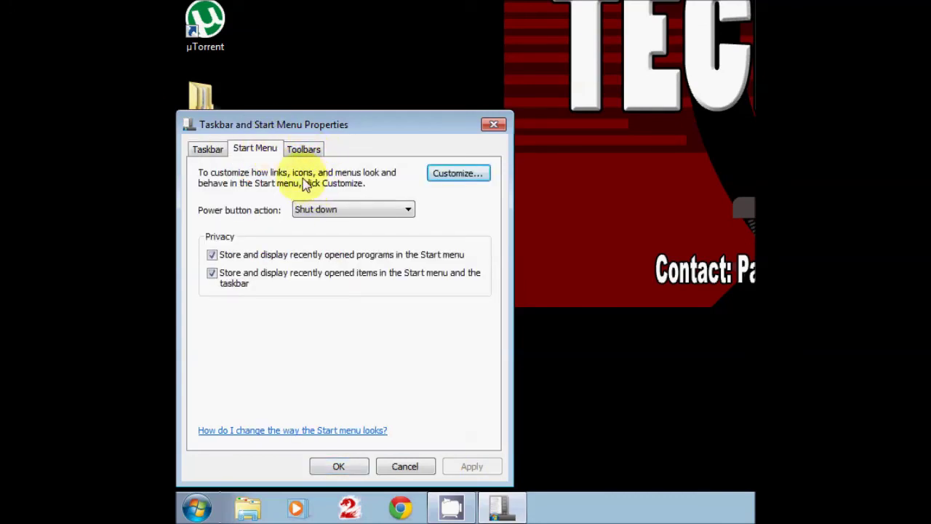
click(315, 156)
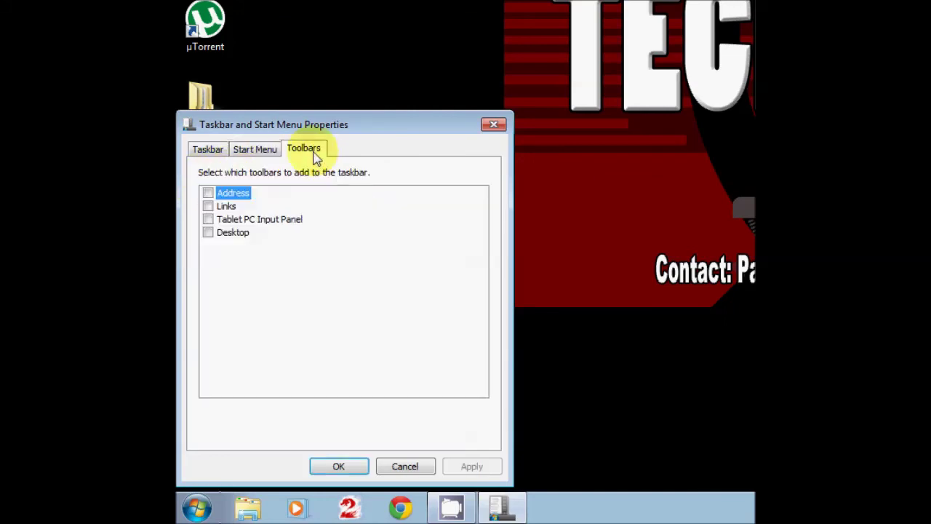
click(275, 151)
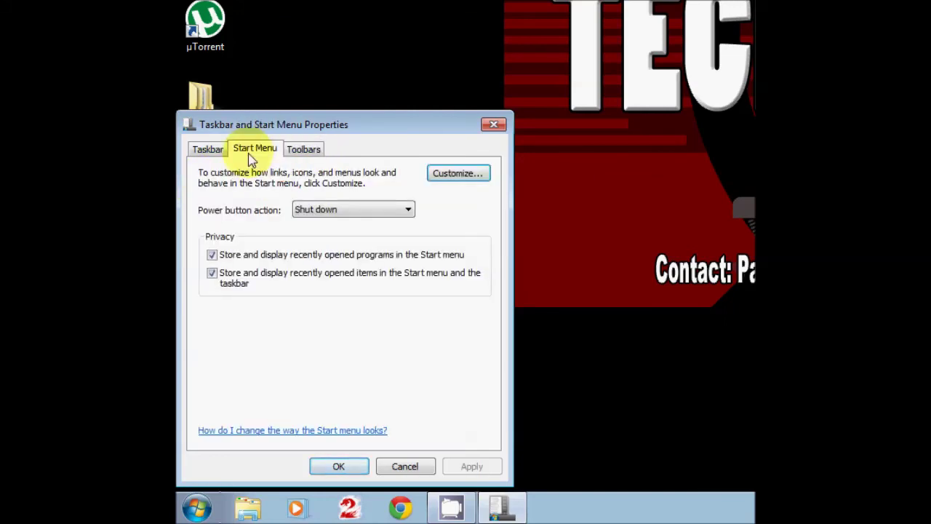
click(209, 149)
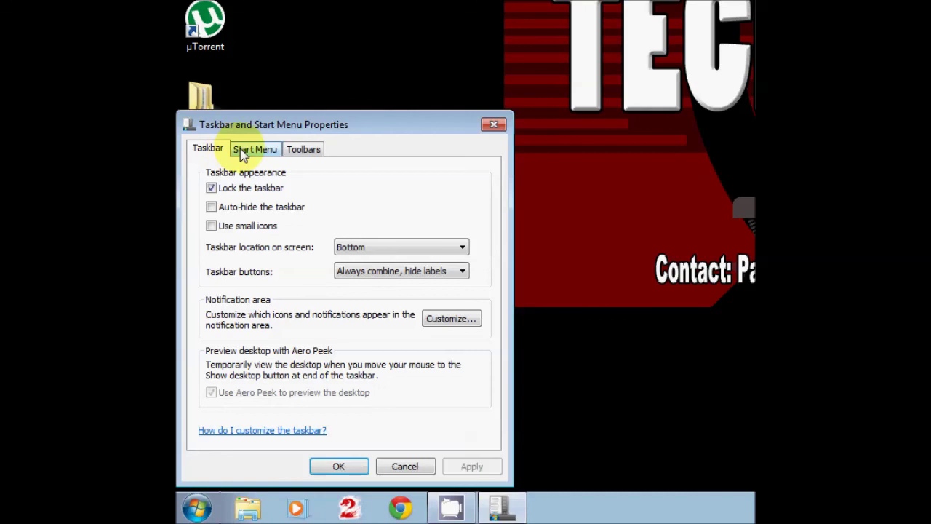
click(329, 471)
- View the actions available for the taskbar and dismiss them without choosing any
right_click(590, 508)
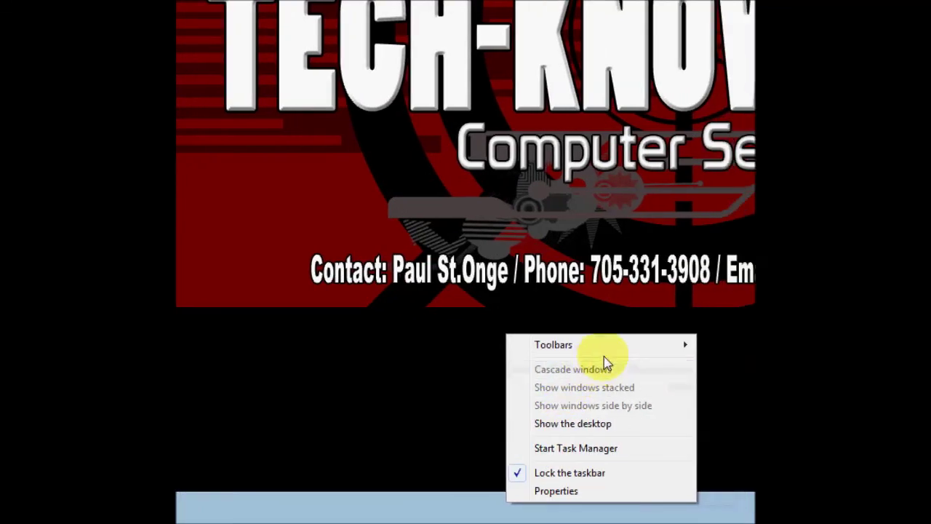
mouse_move(611, 347)
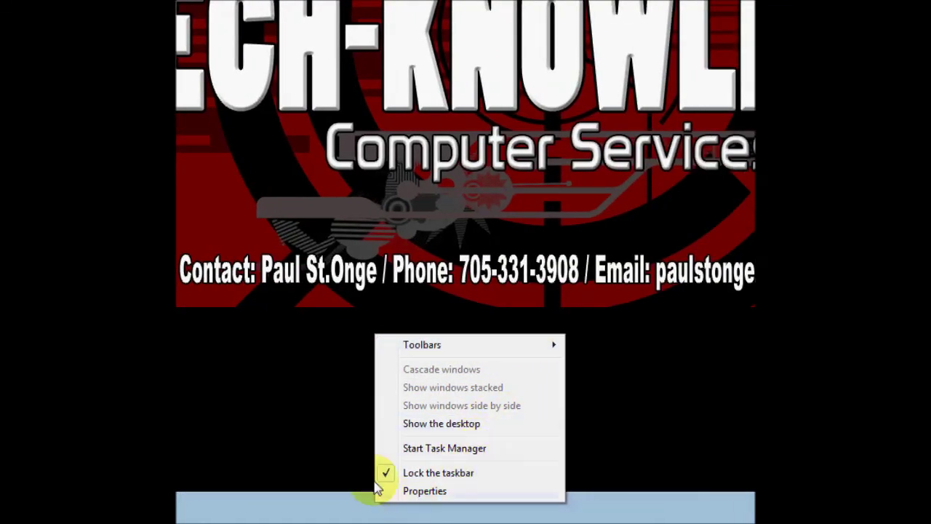
click(185, 427)
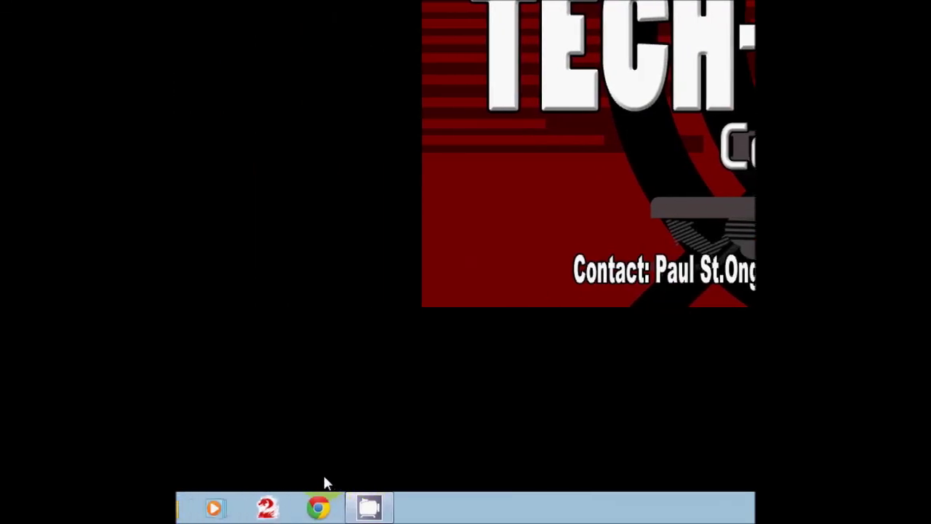